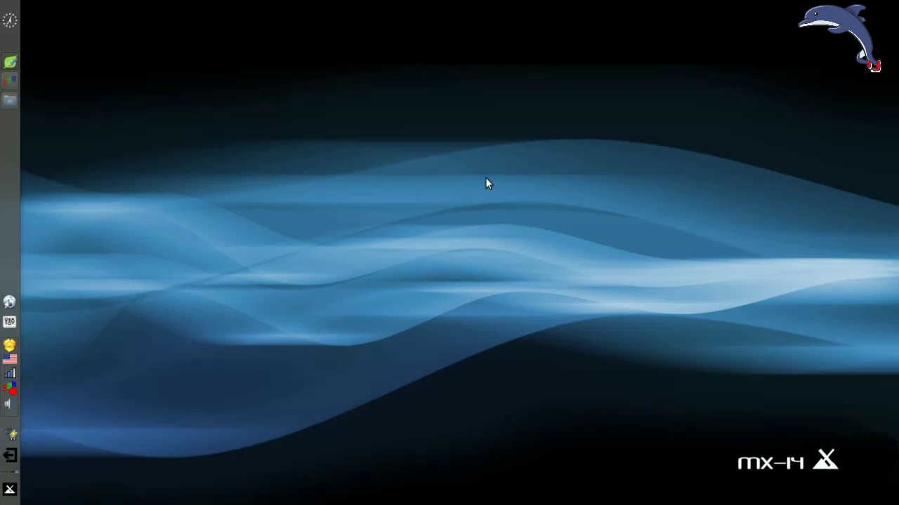
Cycle through the open windows with Alt+Tab to SimpleScreenRecorder, then dismiss the switcher
key(alt+Tab)
key(alt+Tab)
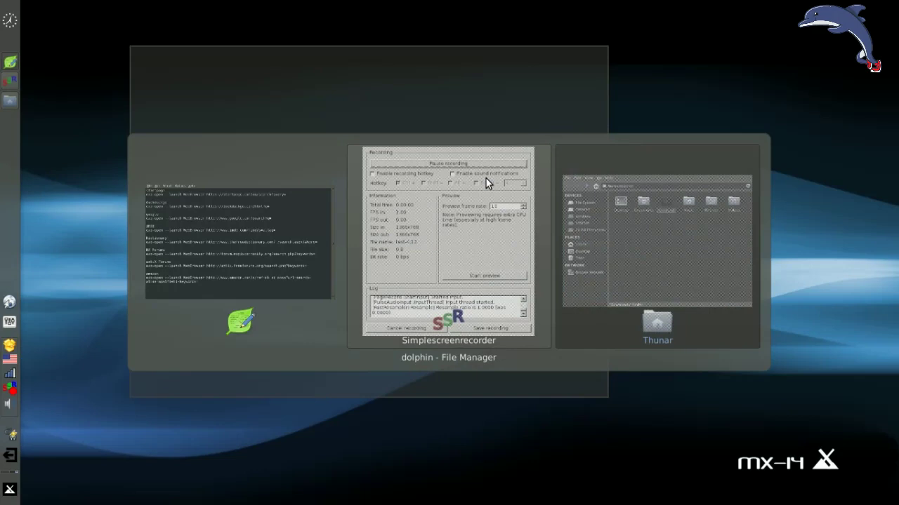
key(alt+Tab)
key(alt+Tab)
key(alt+Tab)
key(alt+Tab)
key(alt+Tab)
key(alt+Tab)
key(alt+Tab)
key(alt+Tab)
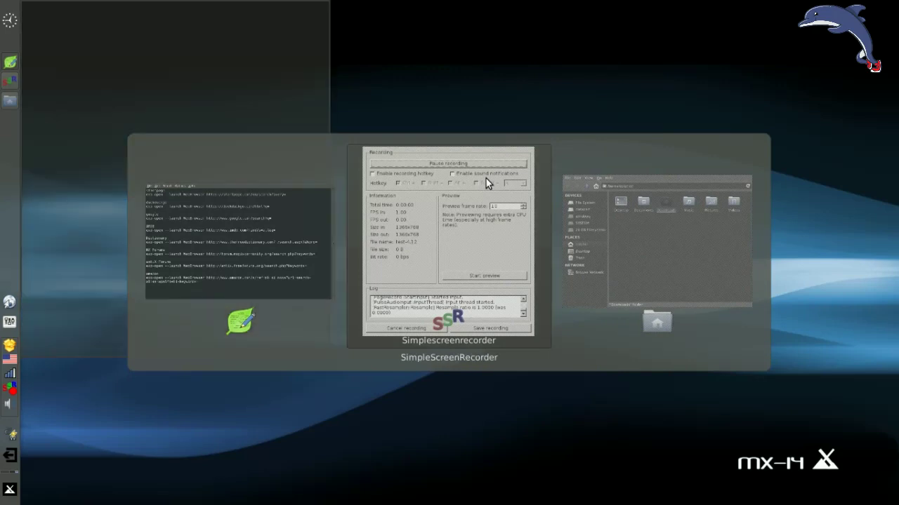
key(alt+Tab)
key(alt+Tab)
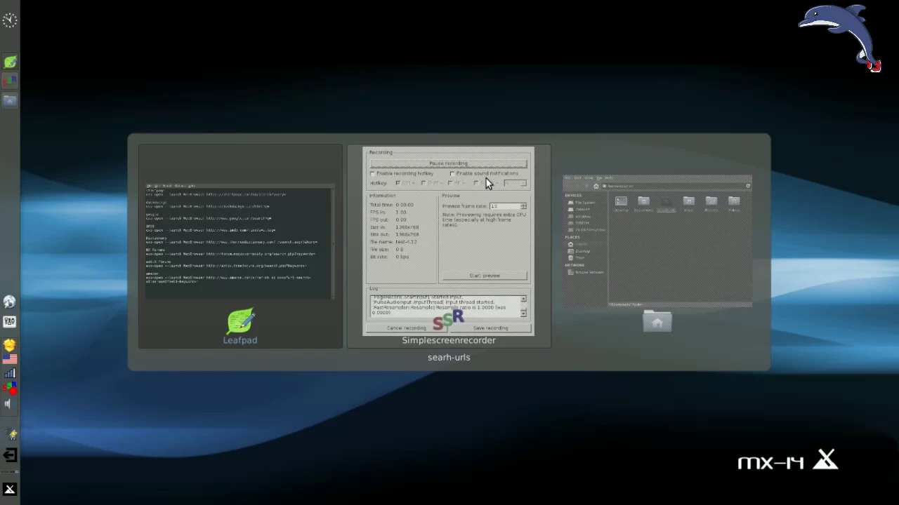
key(alt+Tab)
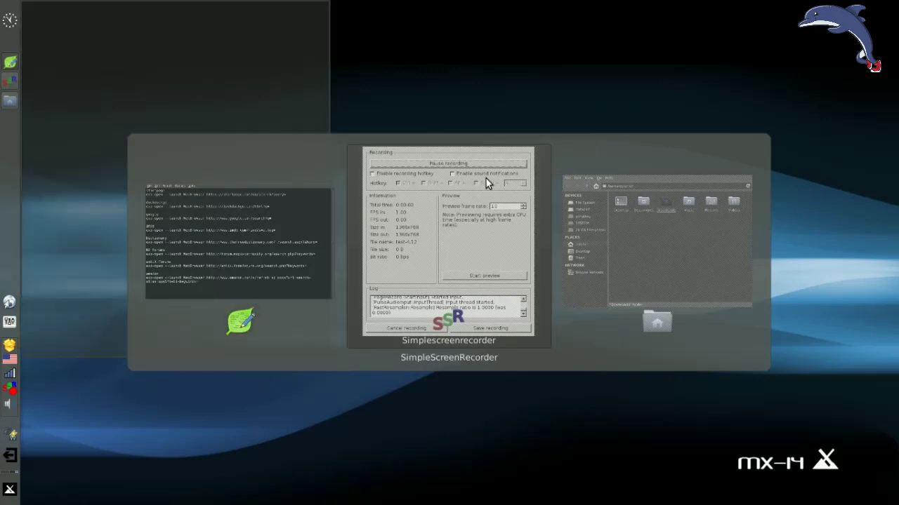
key(alt+Tab)
key(alt+Tab)
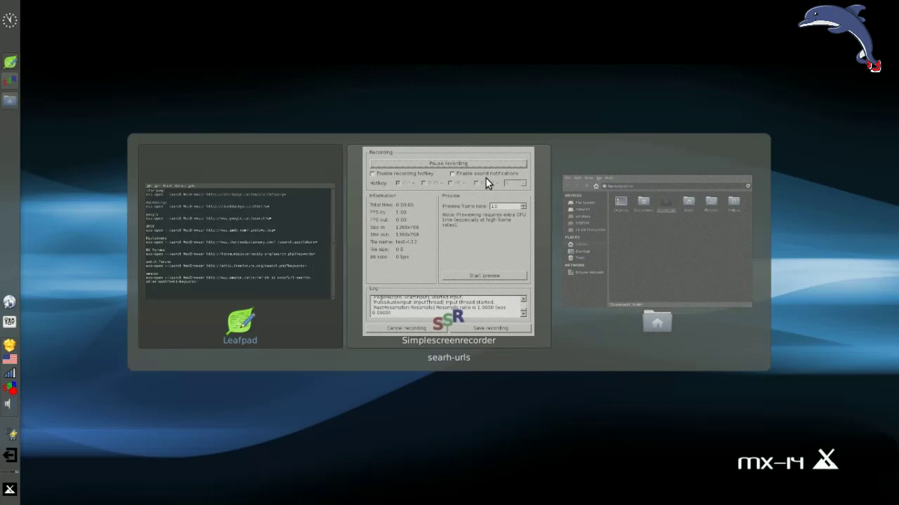
key(alt+Tab)
key(alt+Tab)
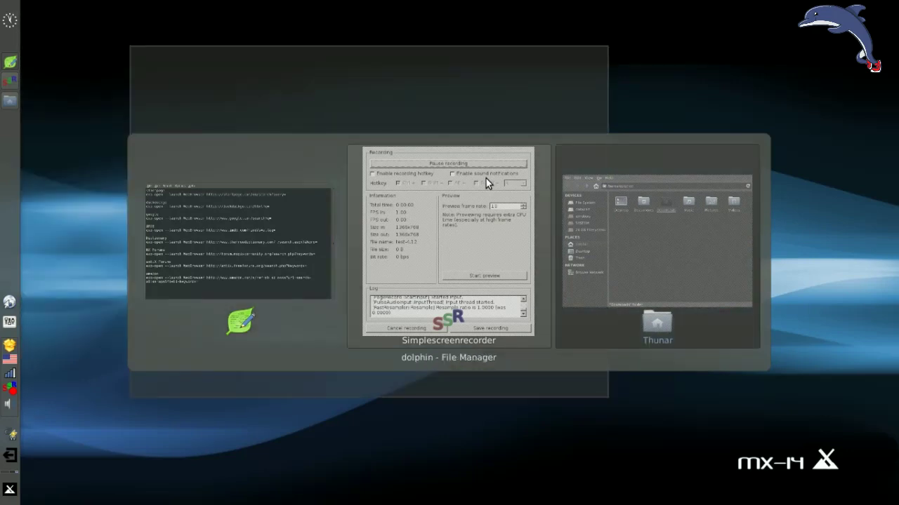
key(alt+Tab)
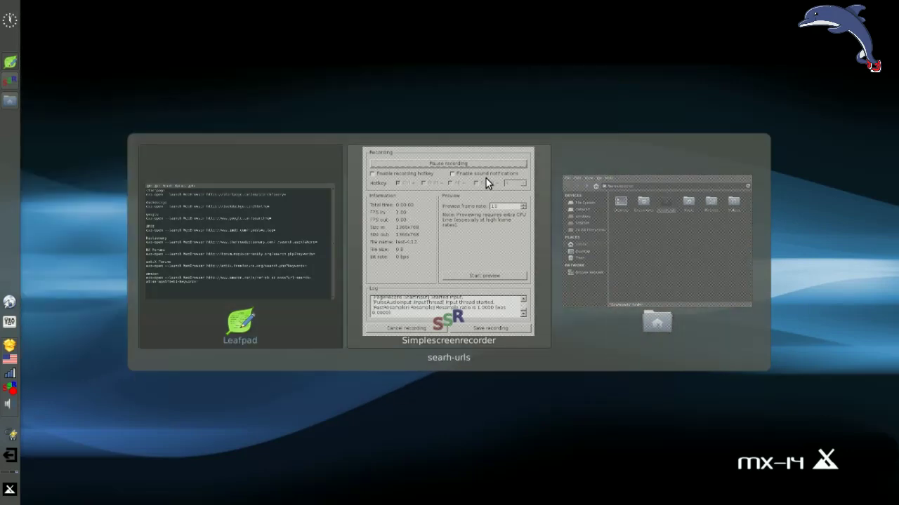
key(Escape)
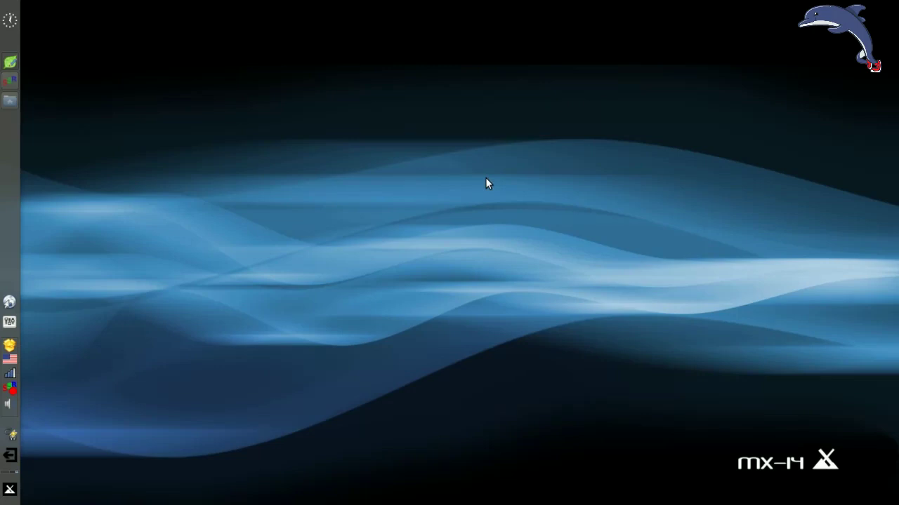
Find Window Manager settings by searching 'window' in the applications menu, then close them
click(9, 490)
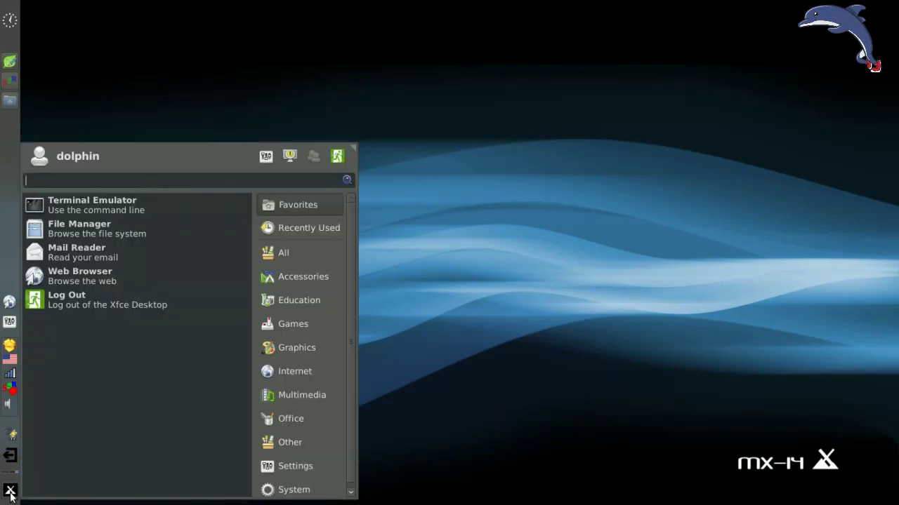
text(window)
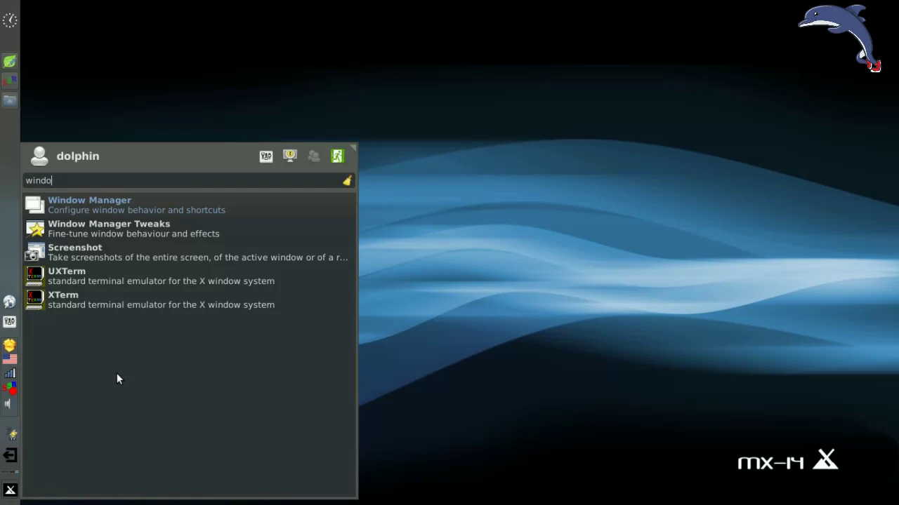
key(Escape)
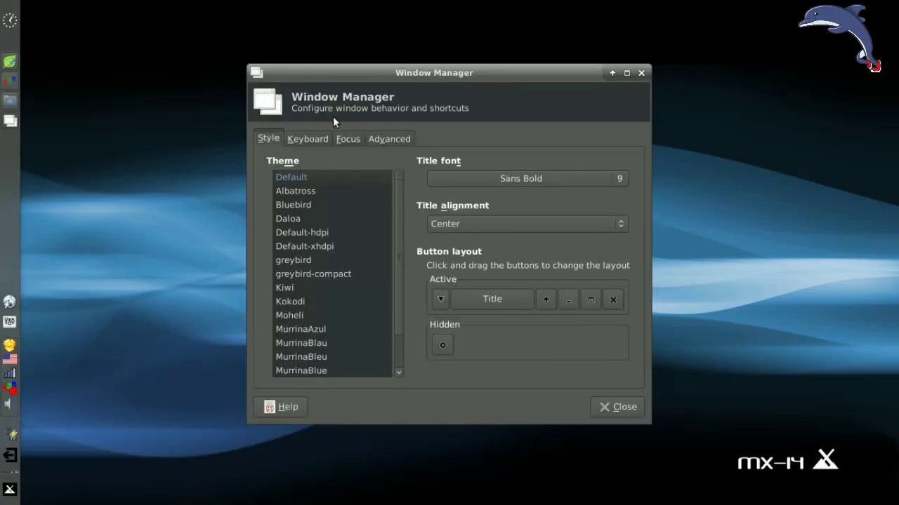
click(641, 73)
Open Window Manager Tweaks via a 'twea' search and enable cycling through windows in a list
click(10, 489)
text(twea)
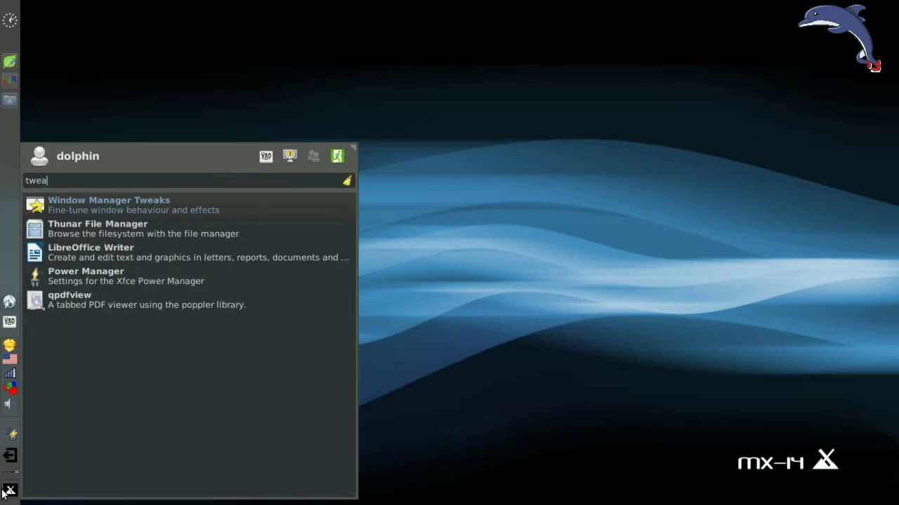
key(Return)
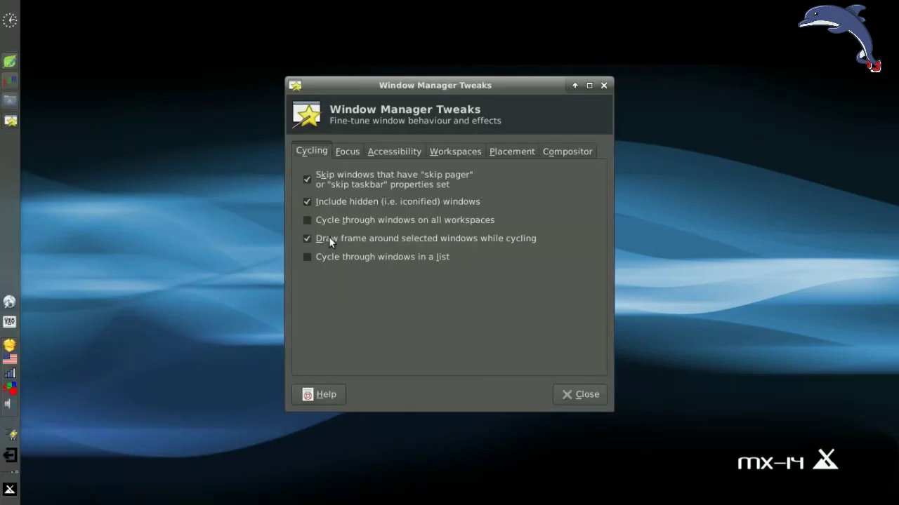
click(337, 257)
Try list-style Alt+Tab cycling, then turn it back off and close Window Manager Tweaks
key(alt+Tab)
key(alt+Tab)
key(alt+Tab)
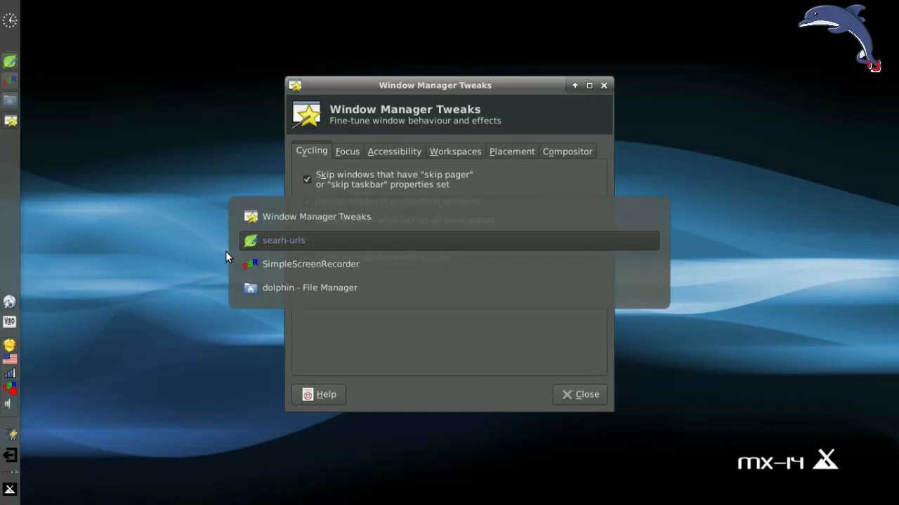
key(alt+Tab)
key(alt+Tab)
key(alt+Tab)
key(alt+Tab)
key(alt+Tab)
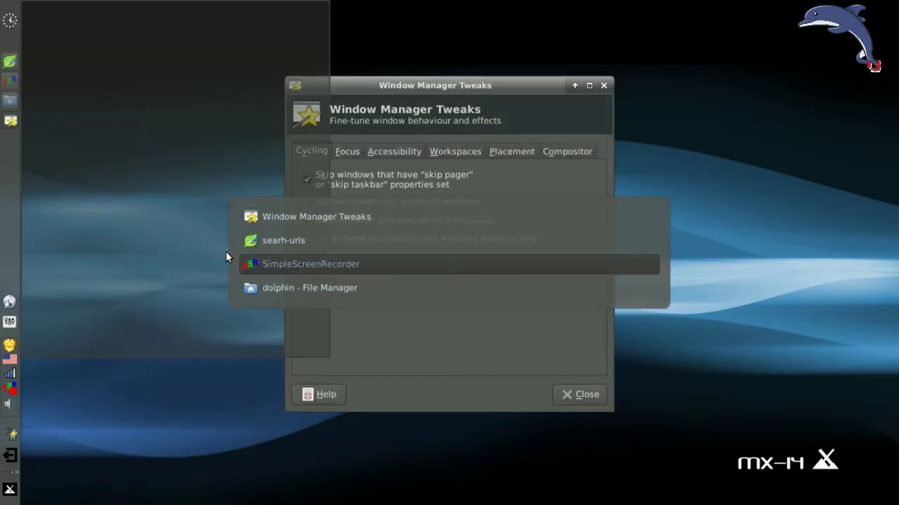
key(alt+Tab)
key(alt+Tab)
key(alt+Tab)
key(alt+Tab)
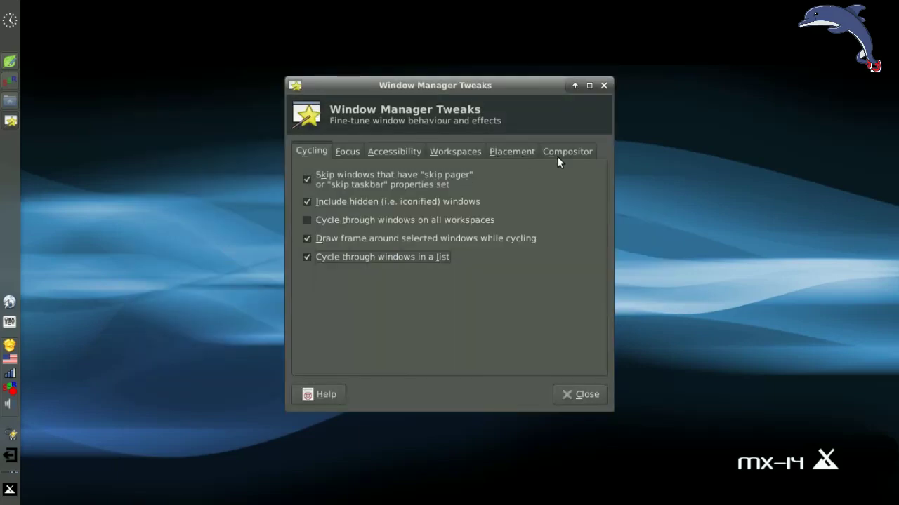
click(360, 258)
click(573, 396)
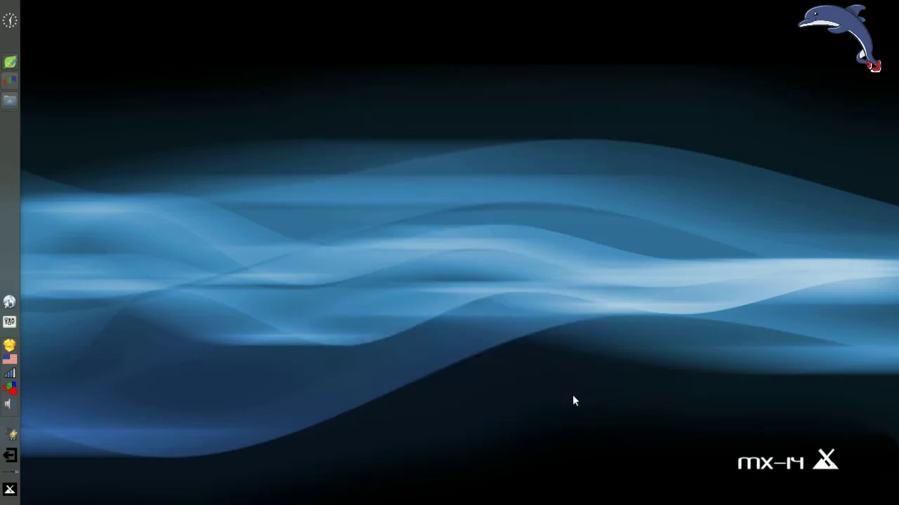
Open the home folder in the file manager, tile it right, then restore and centre it
click(10, 101)
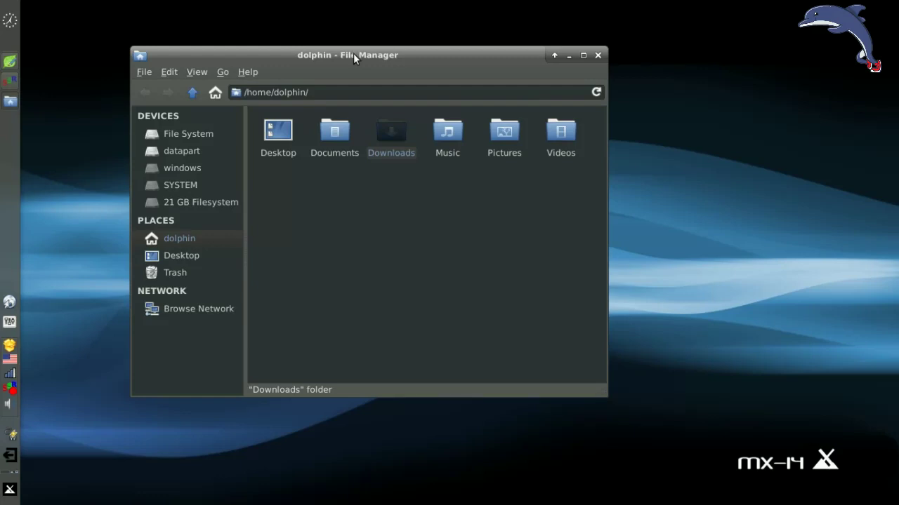
drag(353, 53, 892, 184)
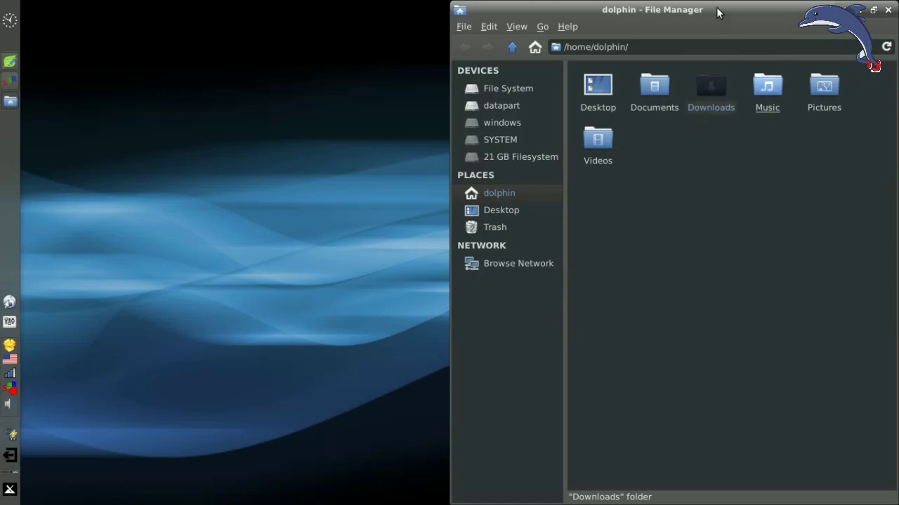
drag(712, 9, 539, 54)
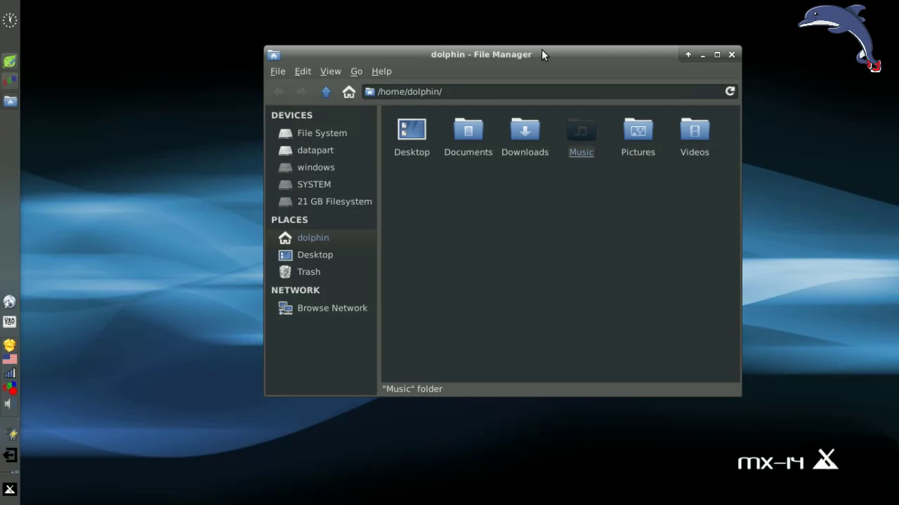
drag(533, 55, 447, 84)
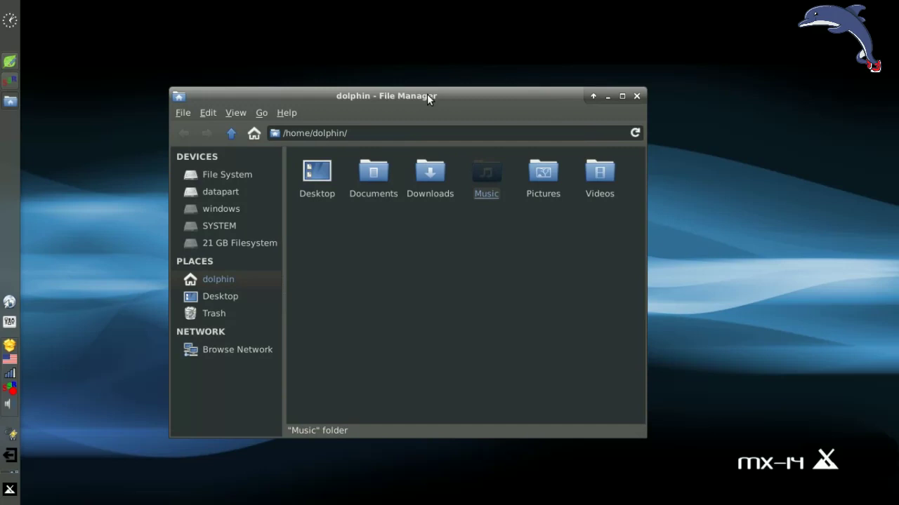
drag(422, 101, 408, 76)
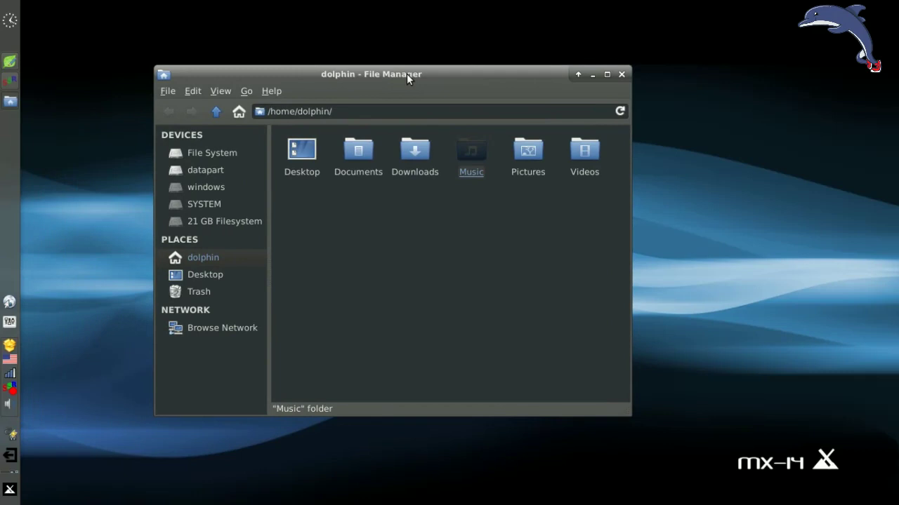
Maximize the file manager, restore it to a floating window, then minimize it
click(606, 78)
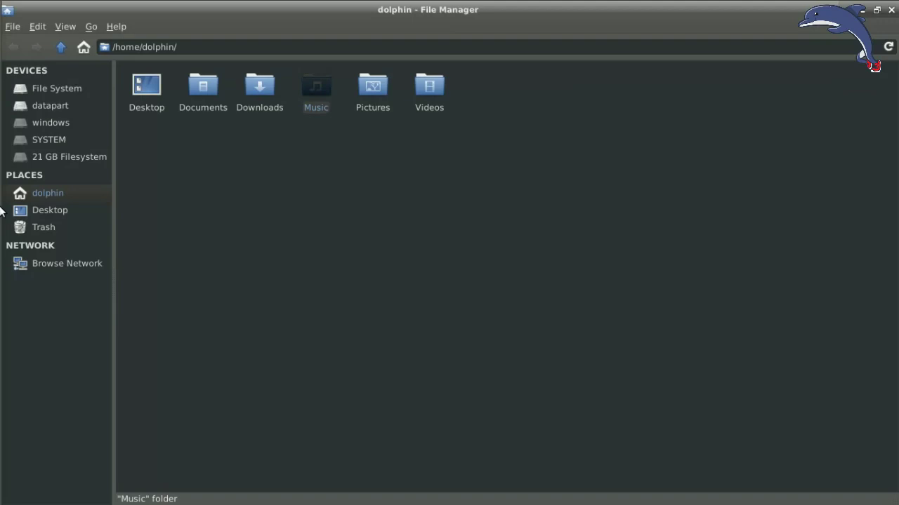
mouse_move(0, 211)
drag(356, 9, 494, 37)
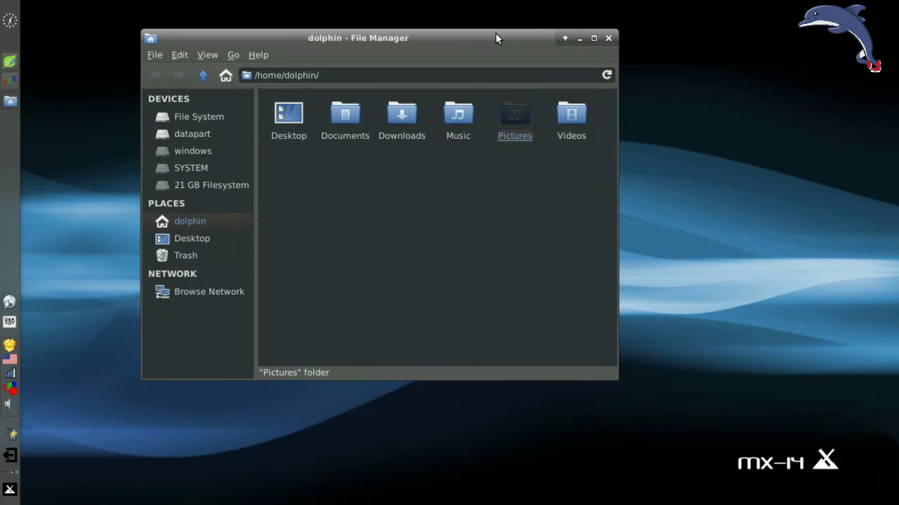
click(579, 38)
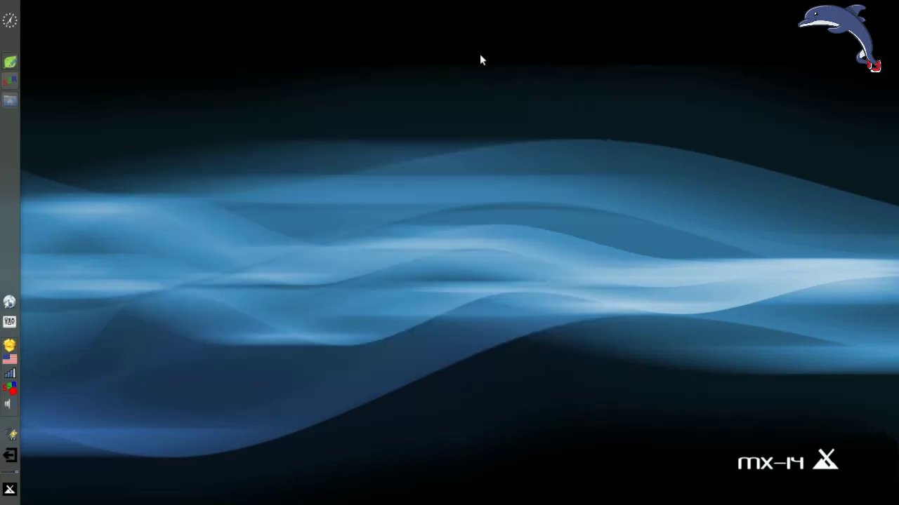
click(15, 491)
text(displ)
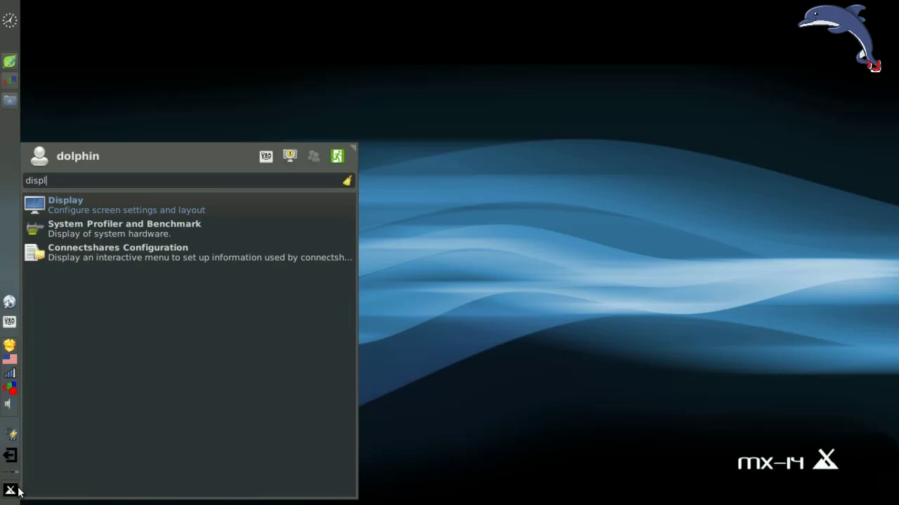
key(Return)
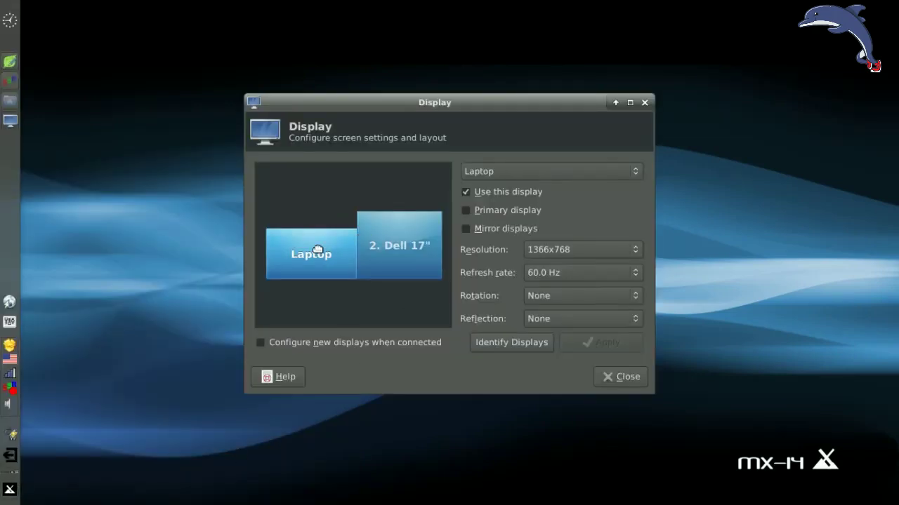
drag(315, 250, 357, 262)
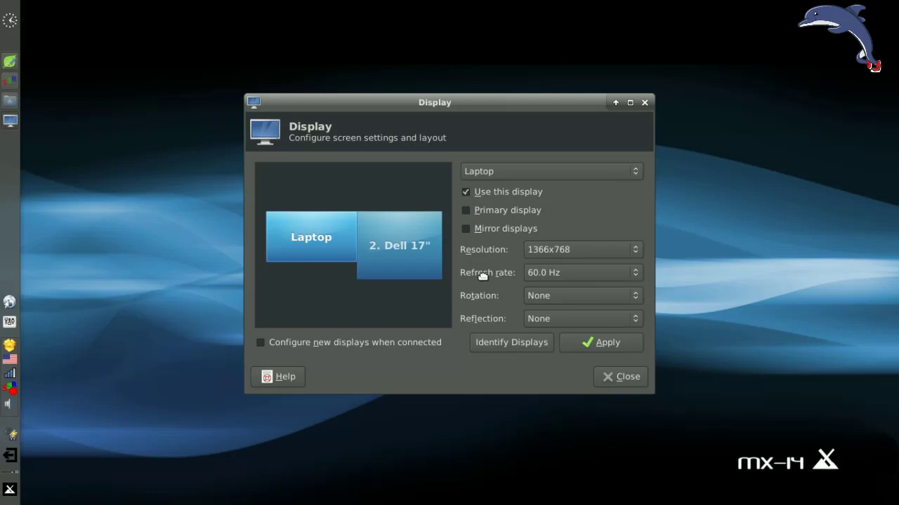
click(611, 379)
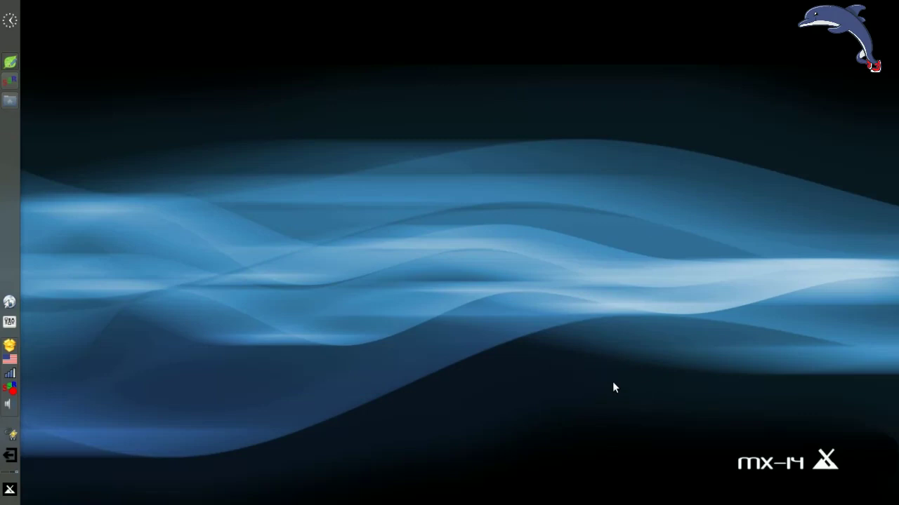
Open Desktop settings and browse Folder > Other... for wallpapers, cancelling the file chooser
right_click(296, 170)
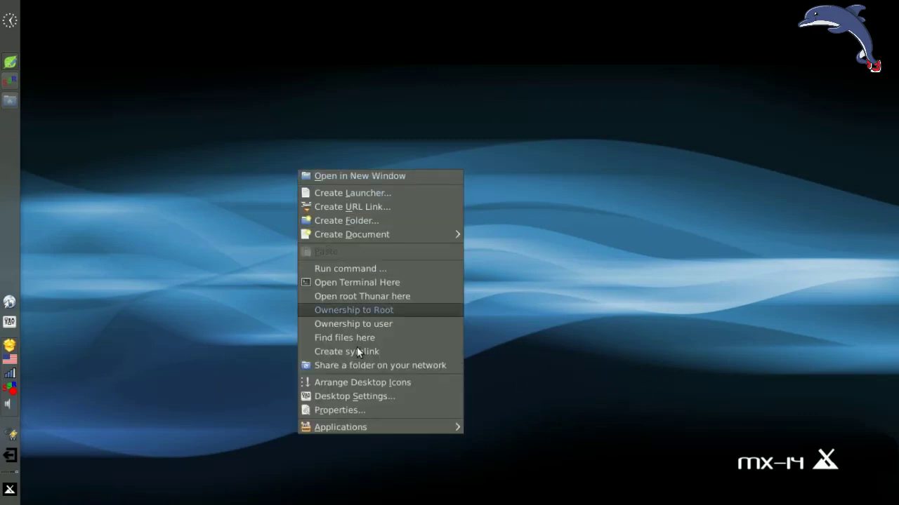
click(357, 392)
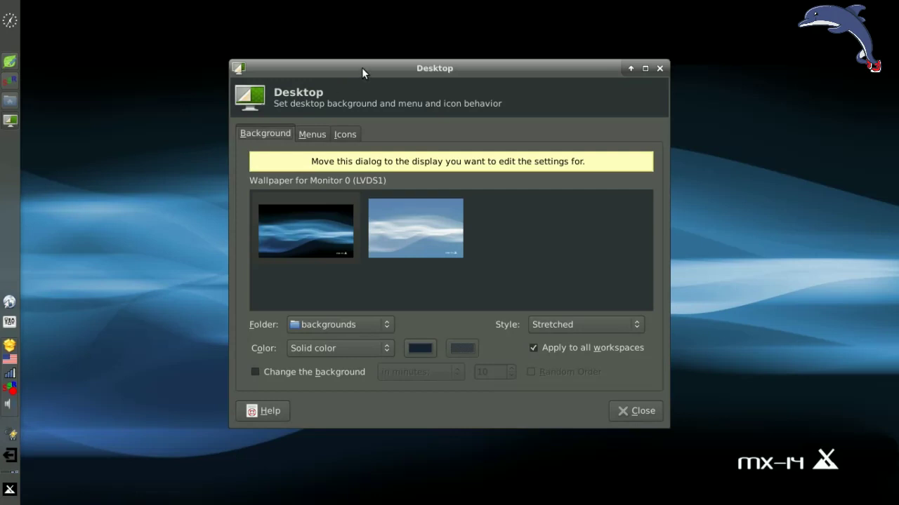
drag(362, 67, 337, 61)
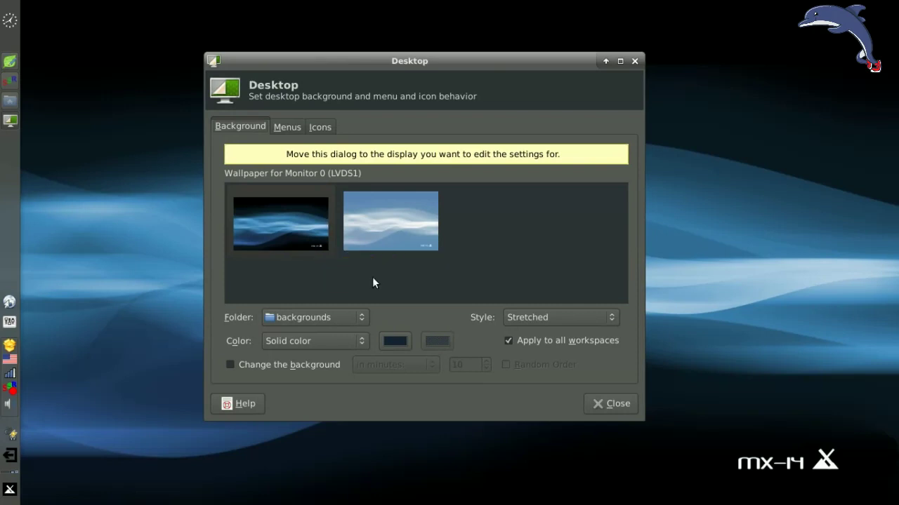
click(360, 317)
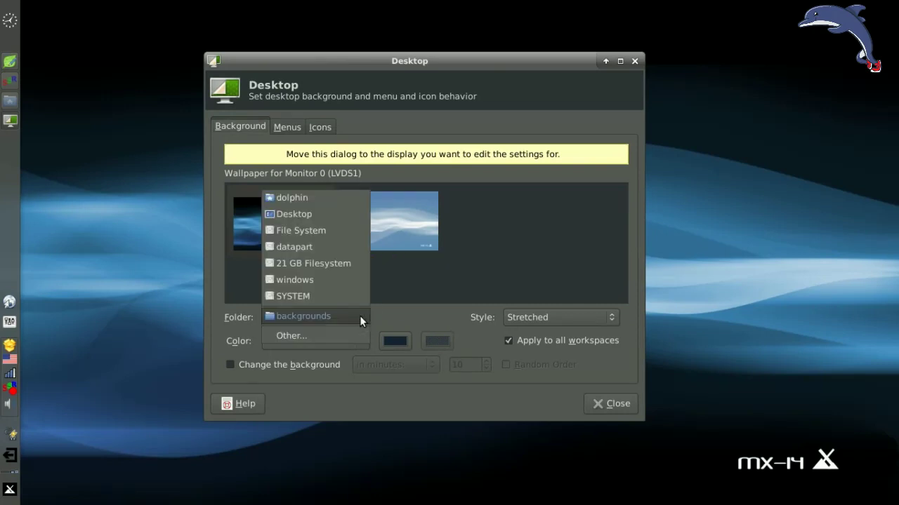
click(319, 337)
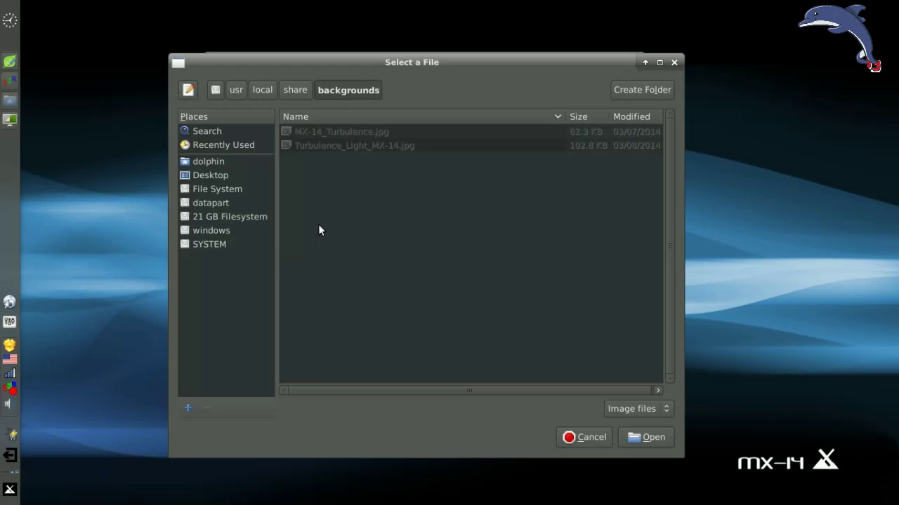
click(596, 437)
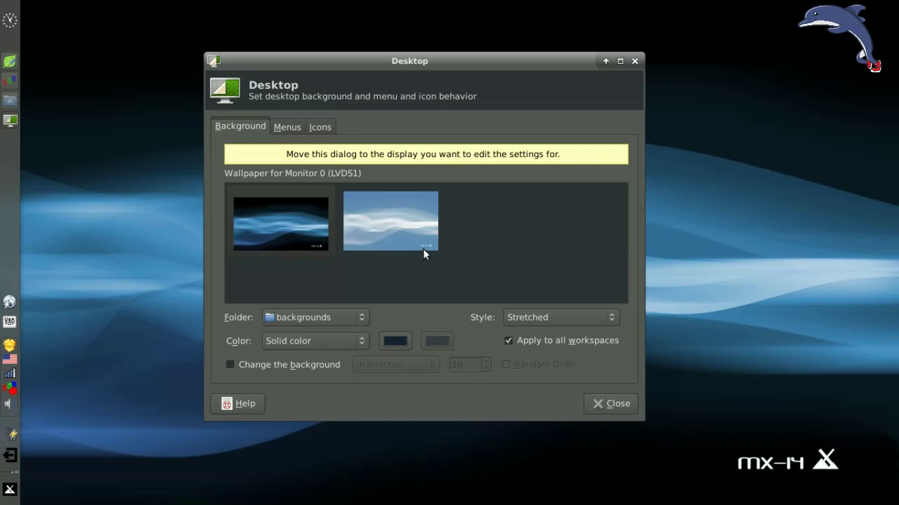
View the Menus and Icons tabs, return to Background, and close Desktop settings
mouse_move(422, 249)
click(290, 129)
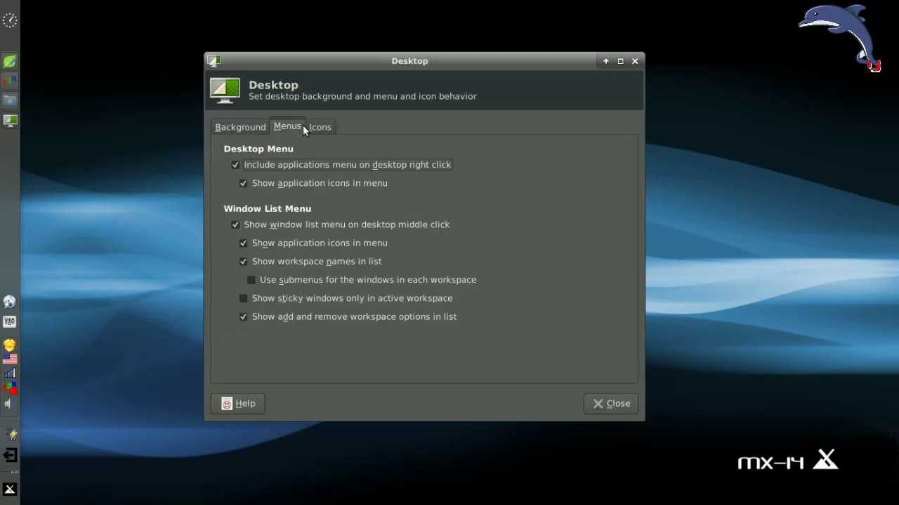
click(306, 126)
click(241, 125)
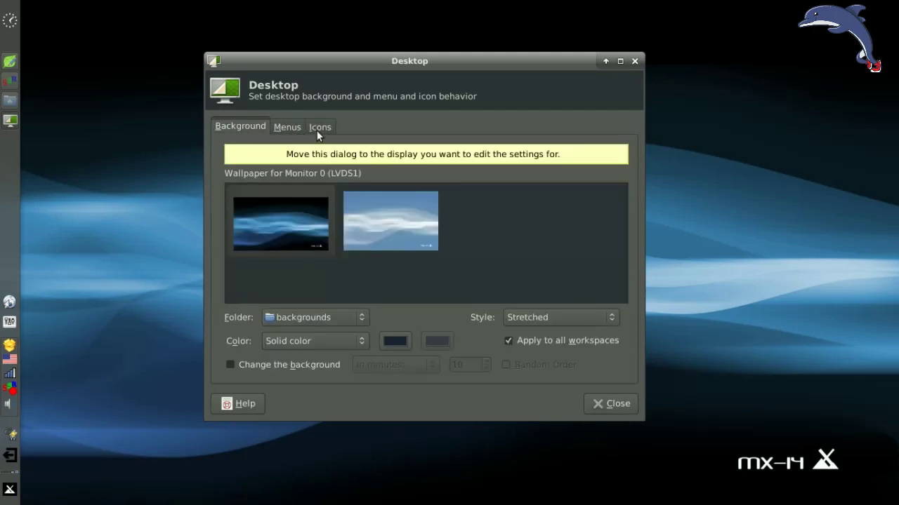
click(635, 61)
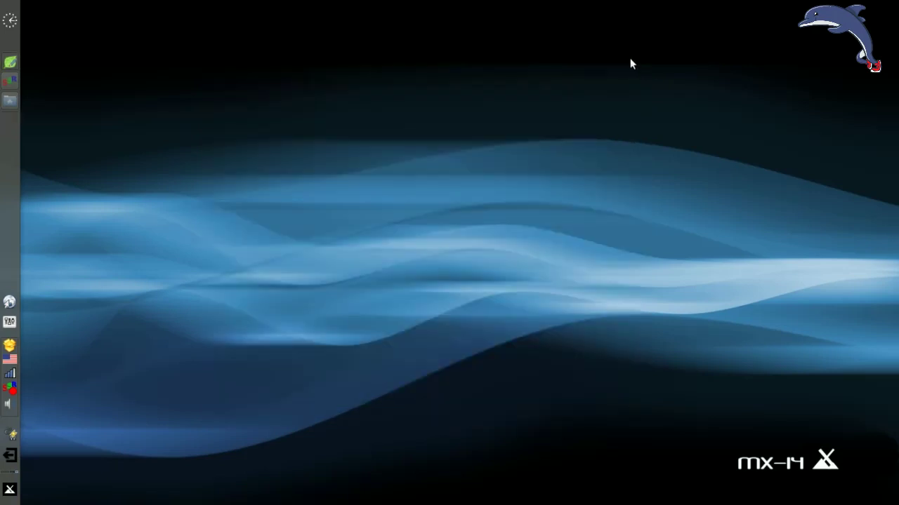
Launch Appearance via an 'appe' menu search and view the icon themes in an enlarged window
click(10, 489)
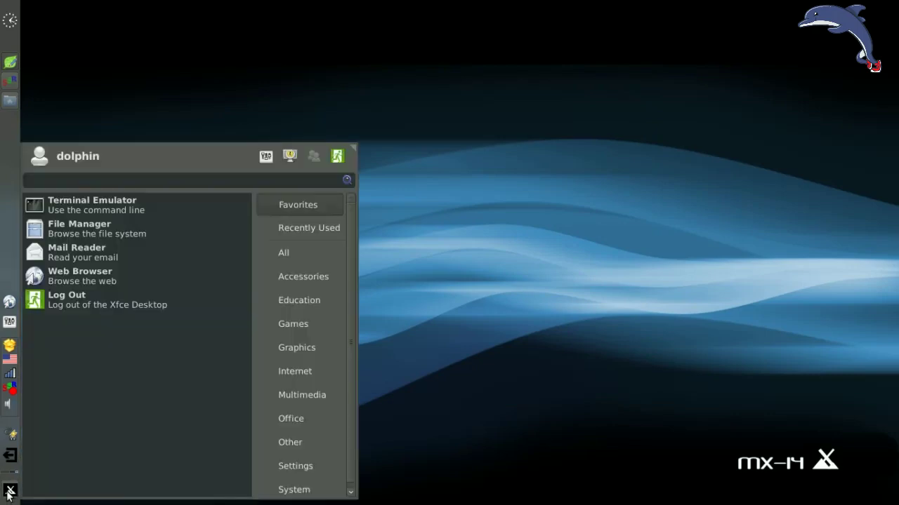
text(appe)
key(Return)
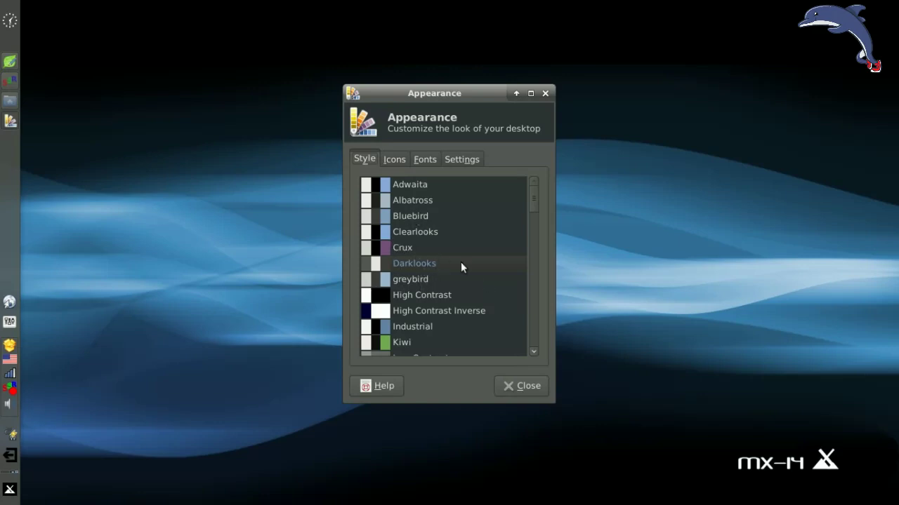
click(396, 160)
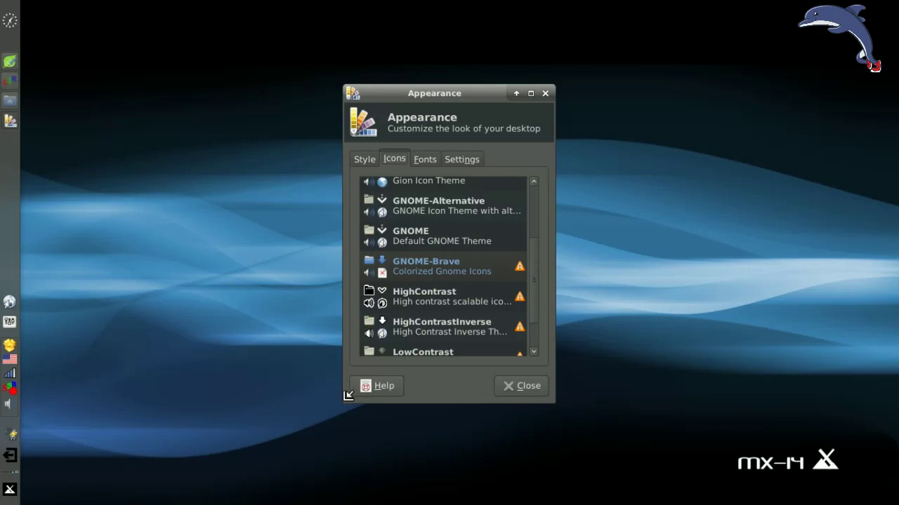
drag(344, 403, 211, 419)
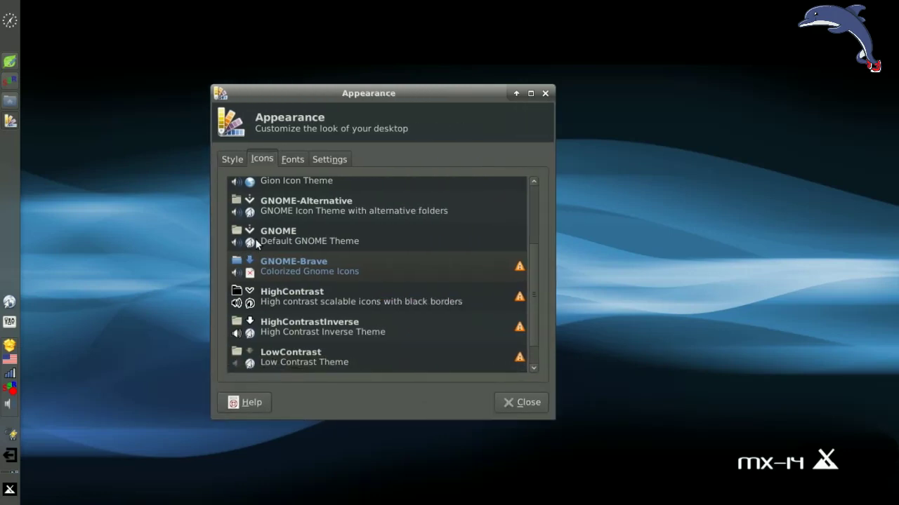
Look over the Fonts and Settings tabs, then return to the Style list
click(290, 160)
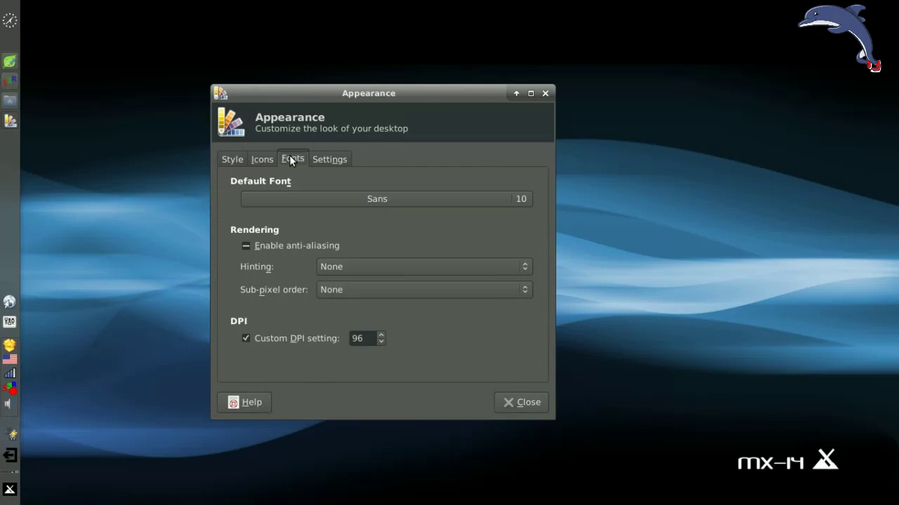
click(339, 160)
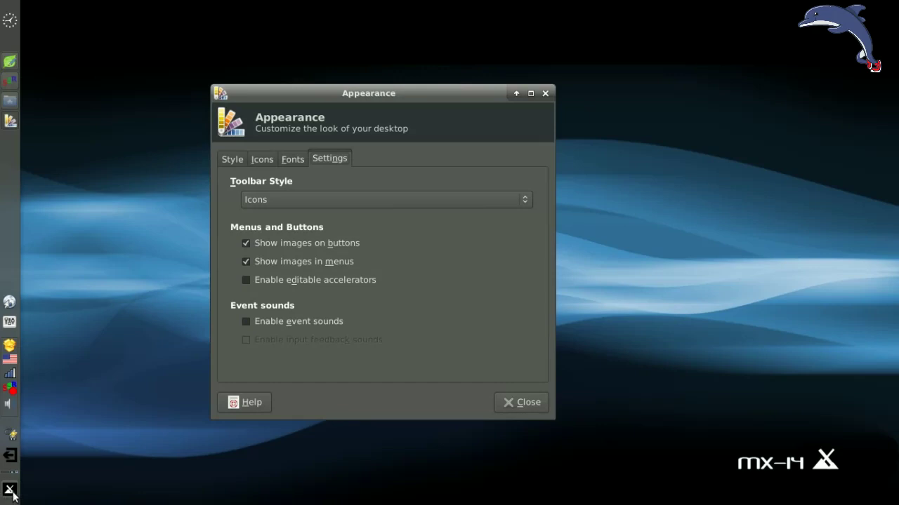
click(253, 162)
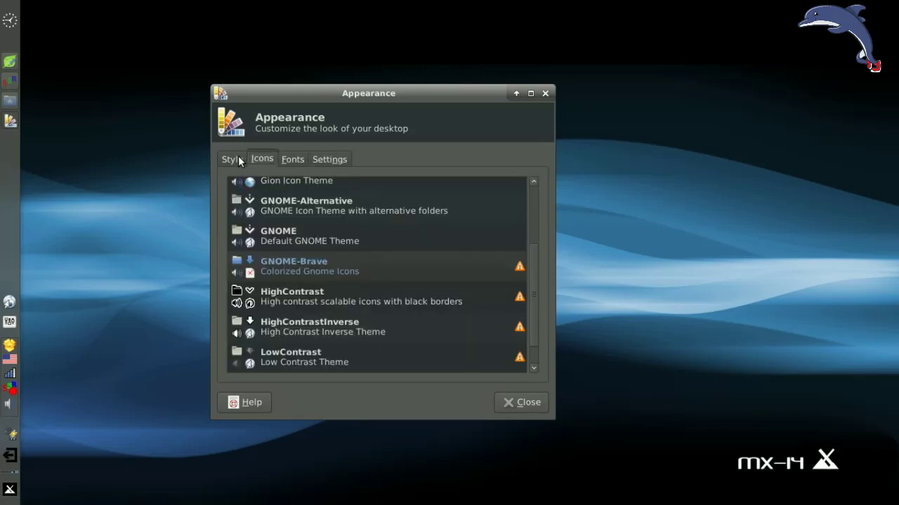
click(238, 156)
Move the Appearance window to the right and compare the applications menu's current look
click(10, 489)
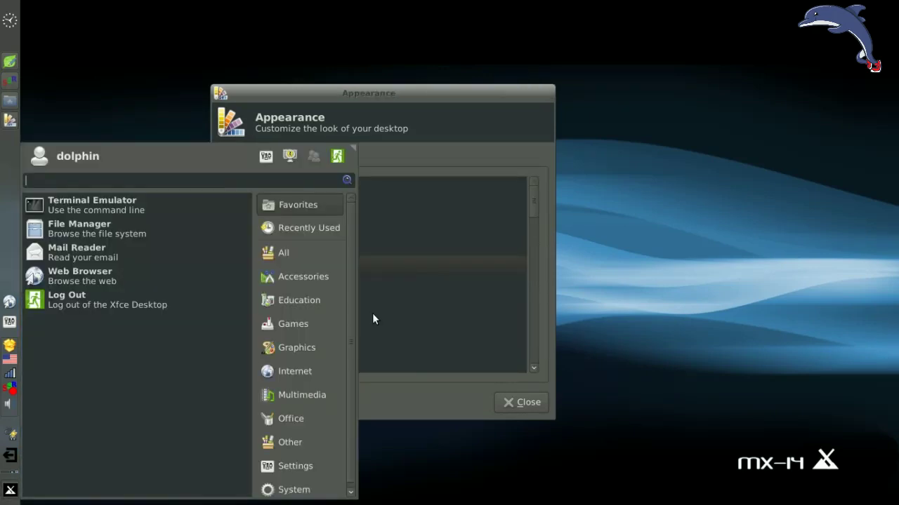
click(411, 85)
drag(491, 92, 706, 87)
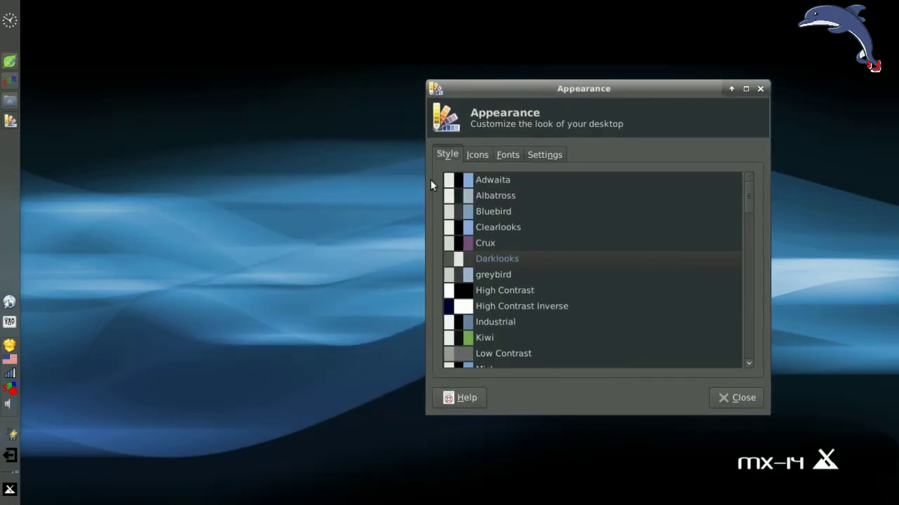
click(9, 489)
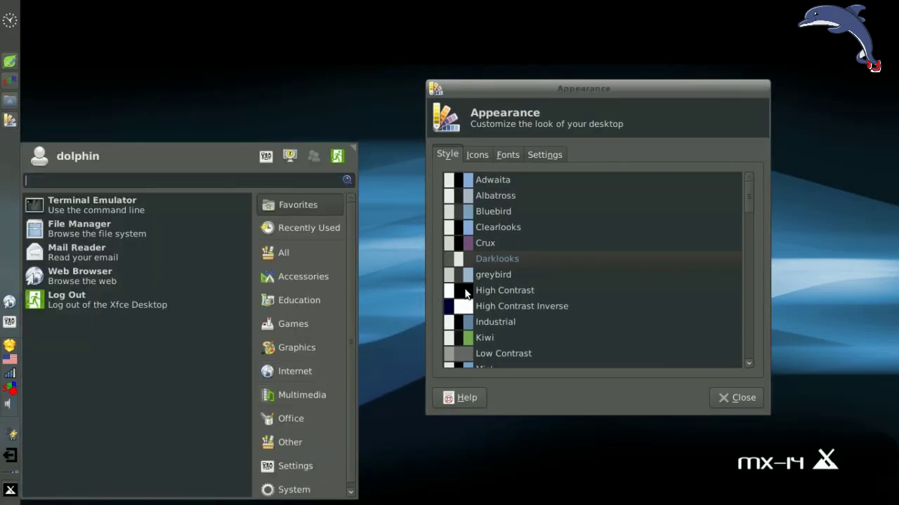
click(501, 276)
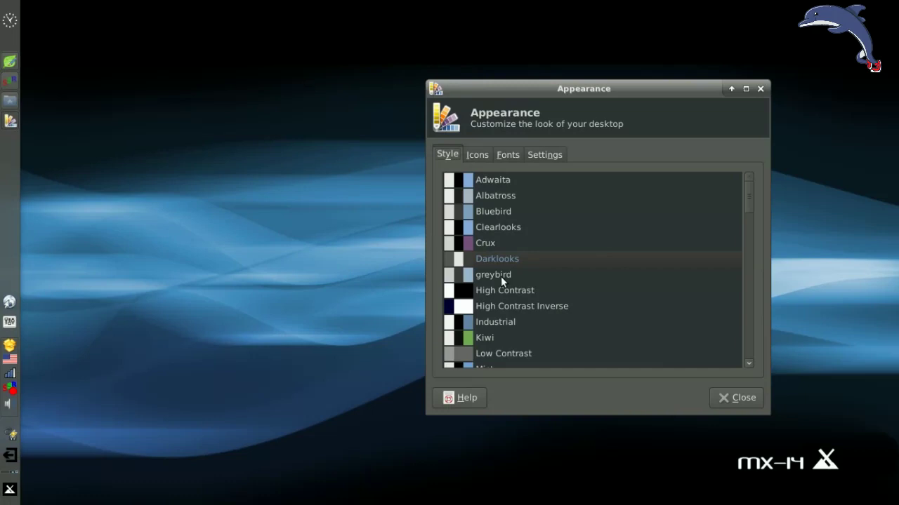
Apply greybird and preview the menu, then switch back to Darklooks and check it
click(482, 275)
click(10, 498)
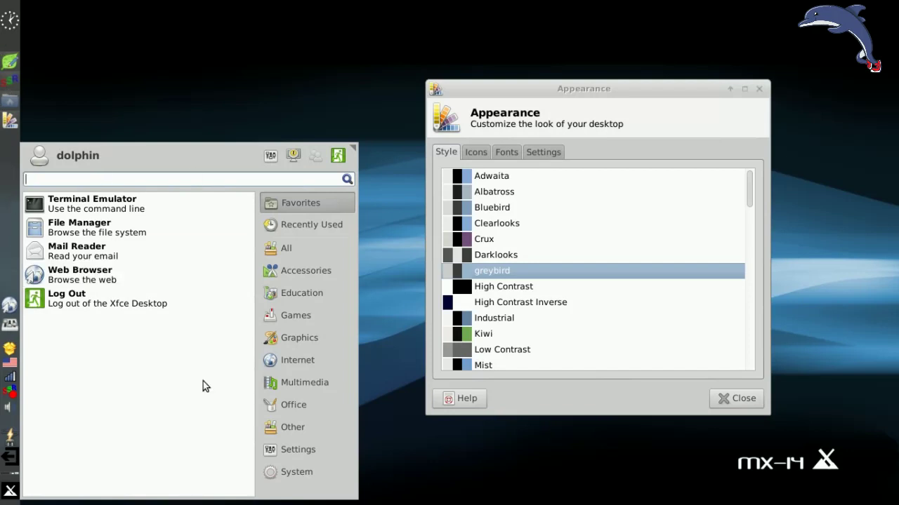
click(504, 256)
click(504, 256)
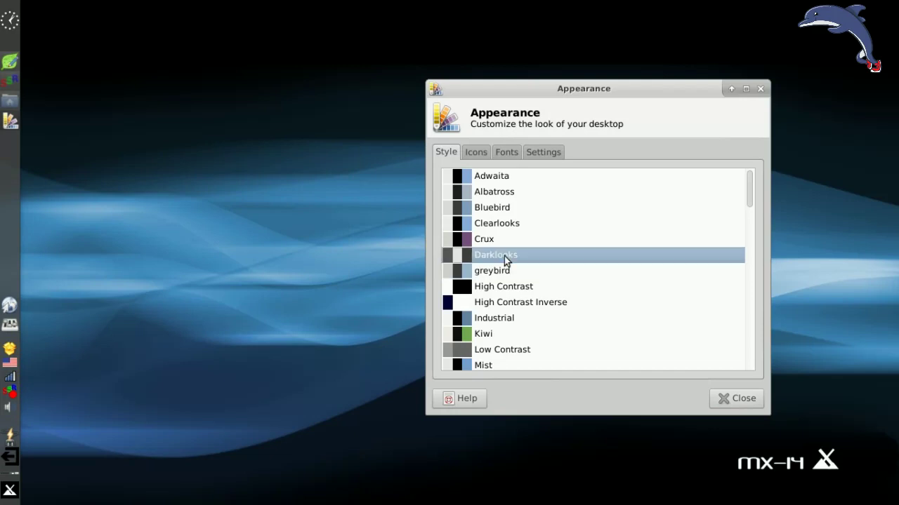
click(12, 490)
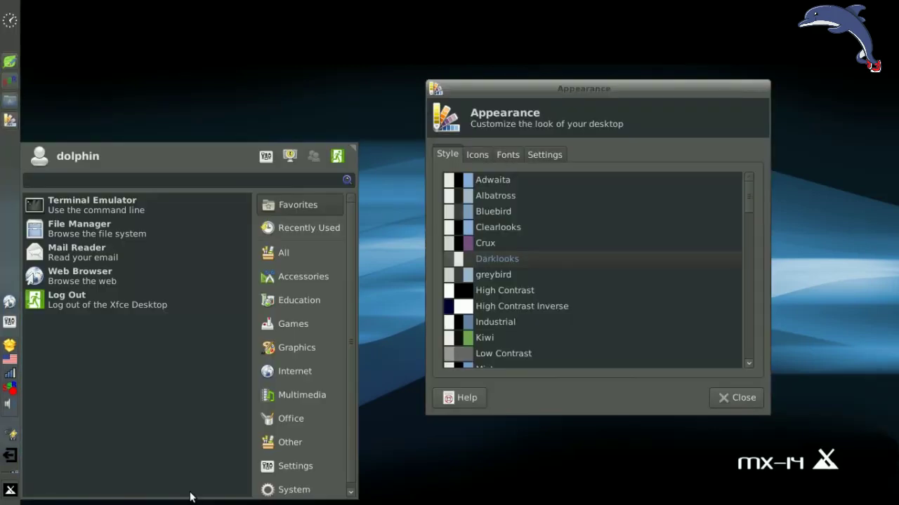
click(406, 248)
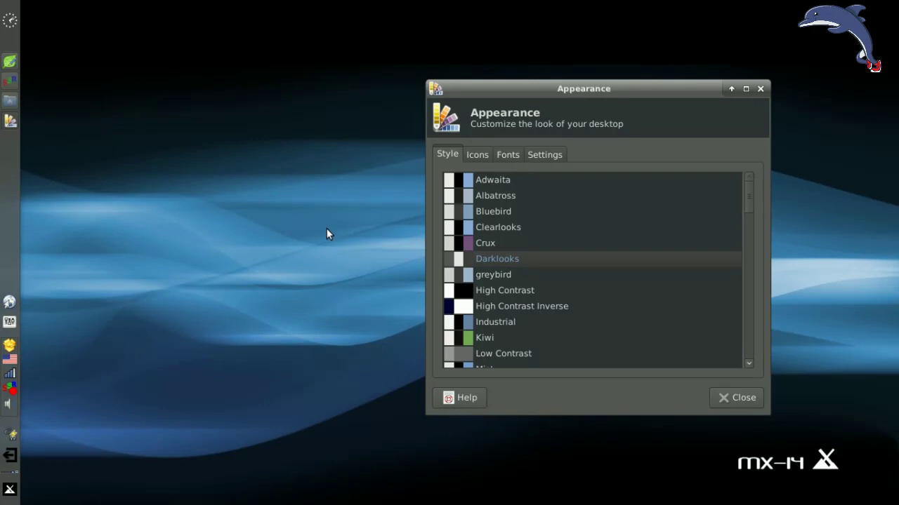
Close Appearance and launch the File Manager from the applications menu, centred on screen
click(745, 398)
click(11, 489)
click(75, 223)
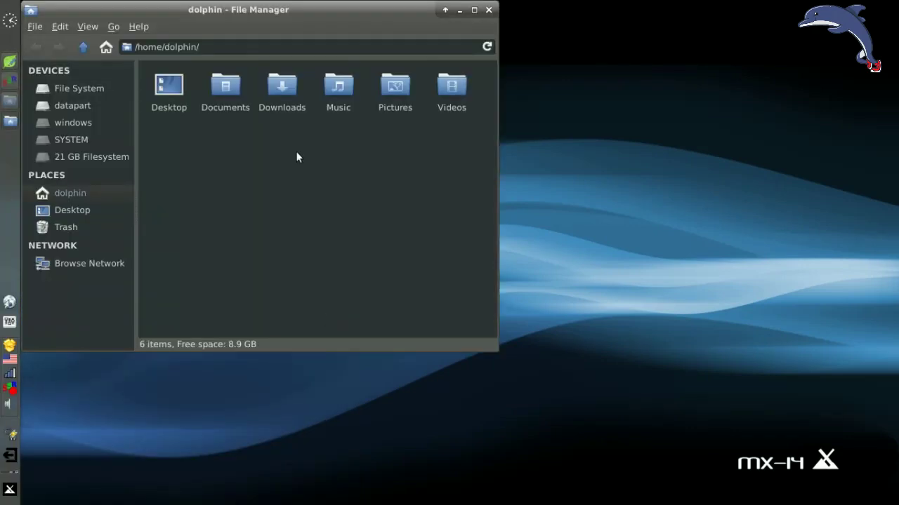
drag(219, 10, 388, 67)
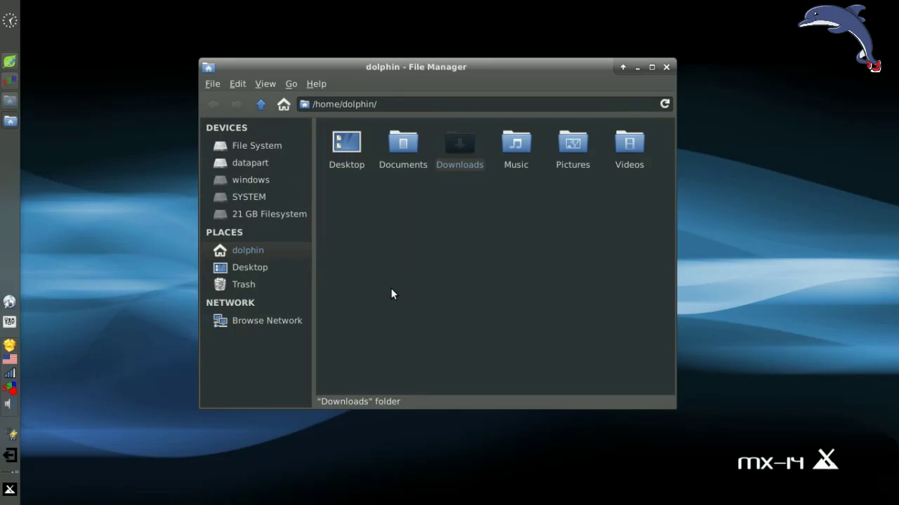
Open two extra home-folder tabs with Ctrl+T and close them, then open and close a second window
key(ctrl+t)
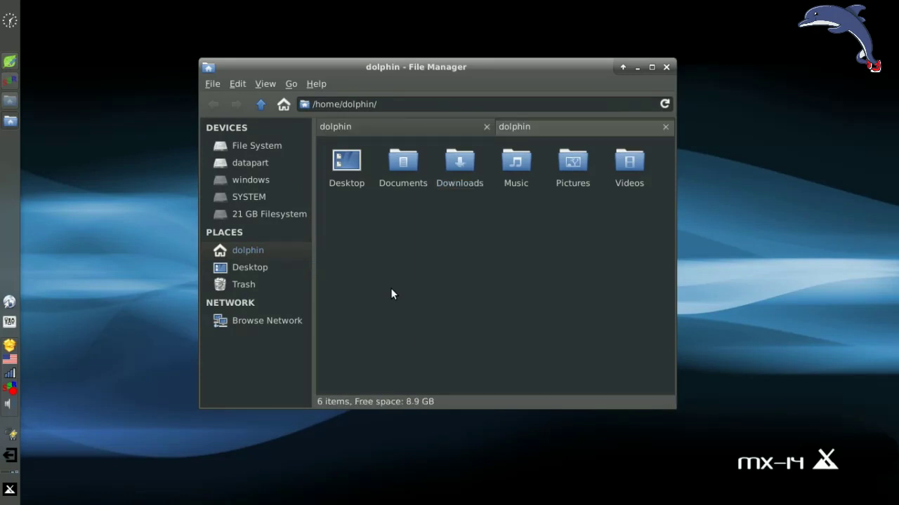
key(ctrl+t)
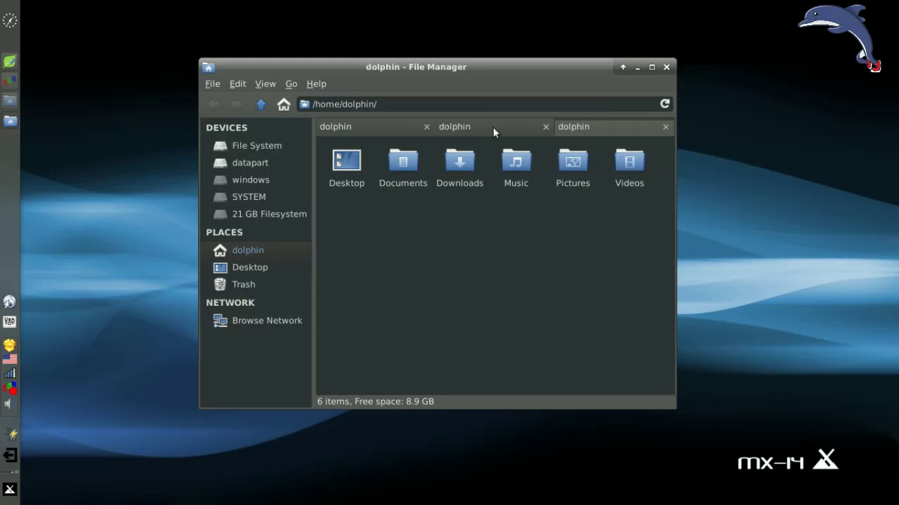
drag(460, 162, 544, 127)
click(545, 127)
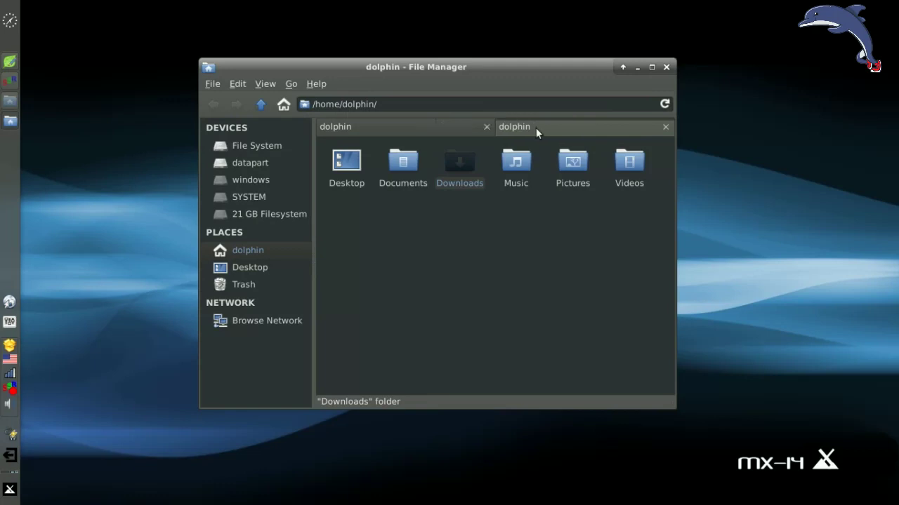
click(665, 128)
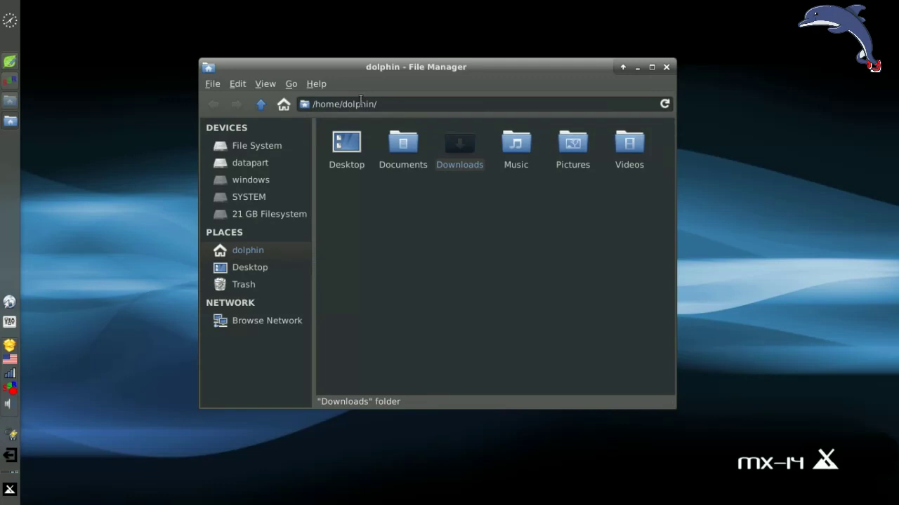
click(12, 107)
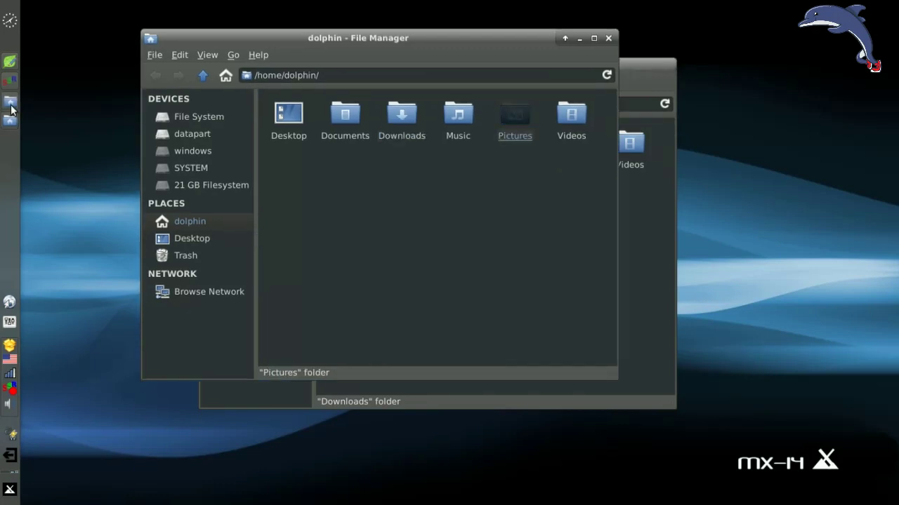
click(609, 39)
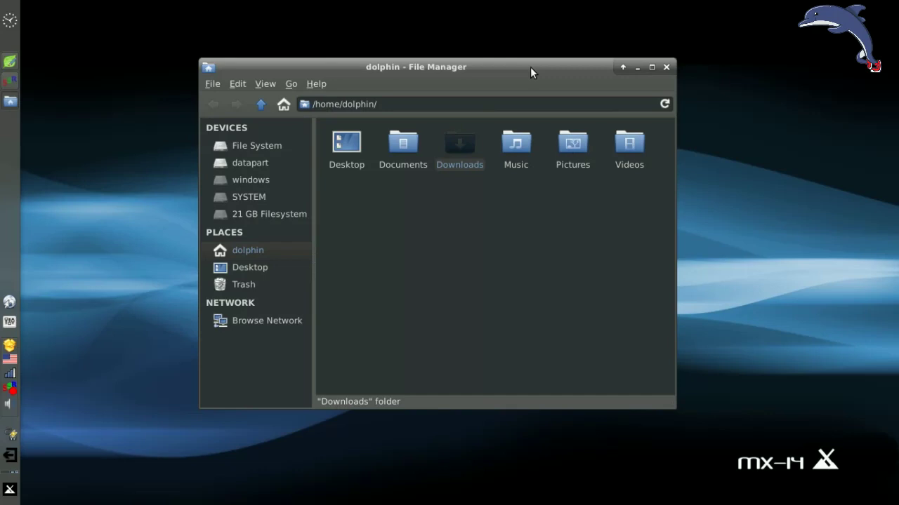
Show the Downloads folder's Properties (6 items, 9.8 MB), then close the dialog
right_click(462, 144)
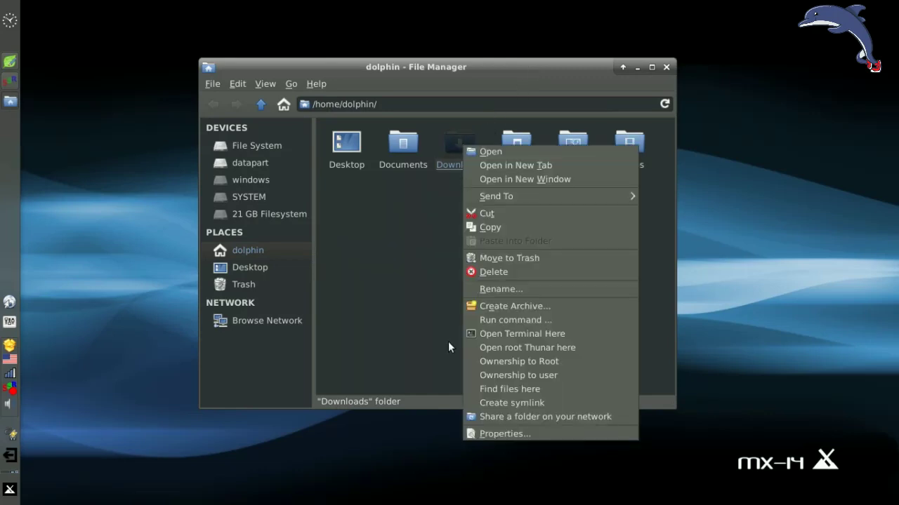
click(489, 435)
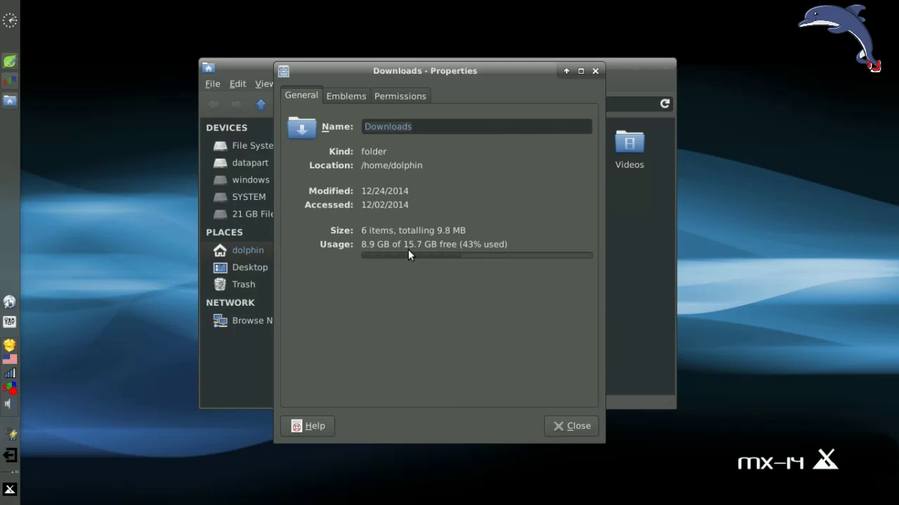
click(570, 426)
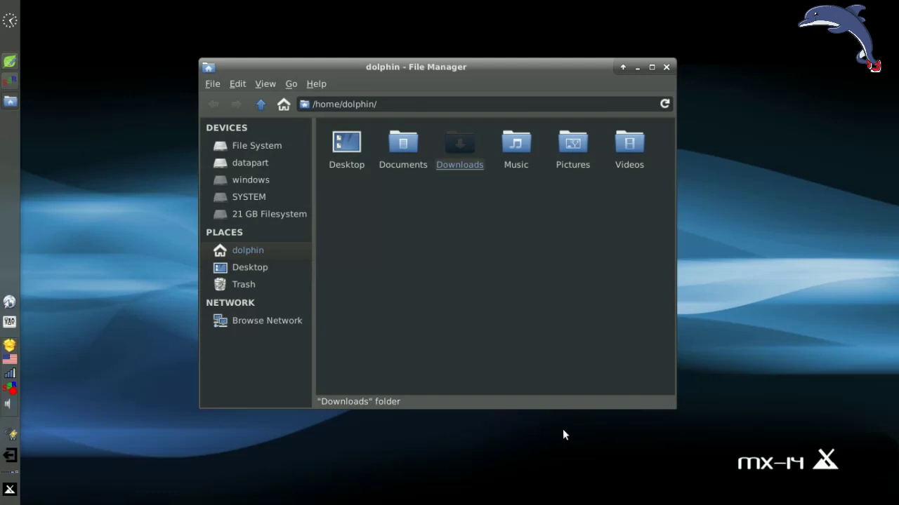
click(629, 147)
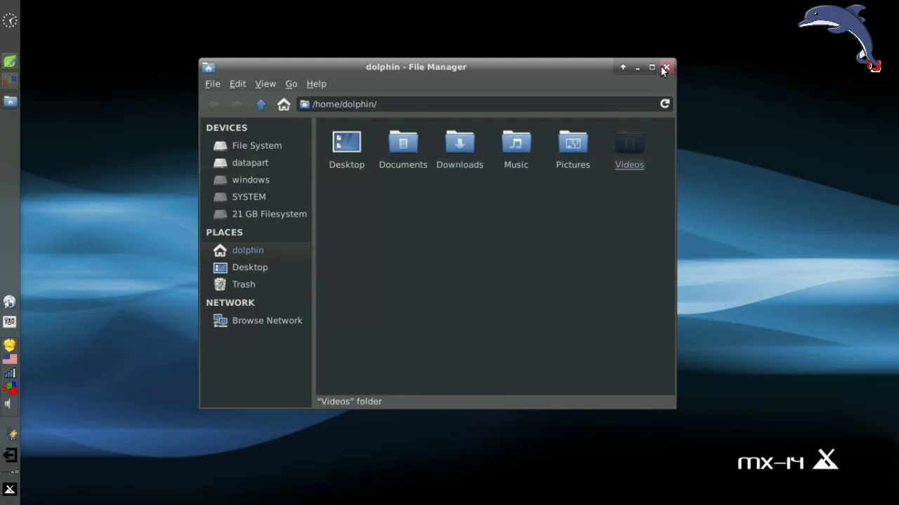
Close the file manager and lower the display brightness from the panel power icon
click(665, 68)
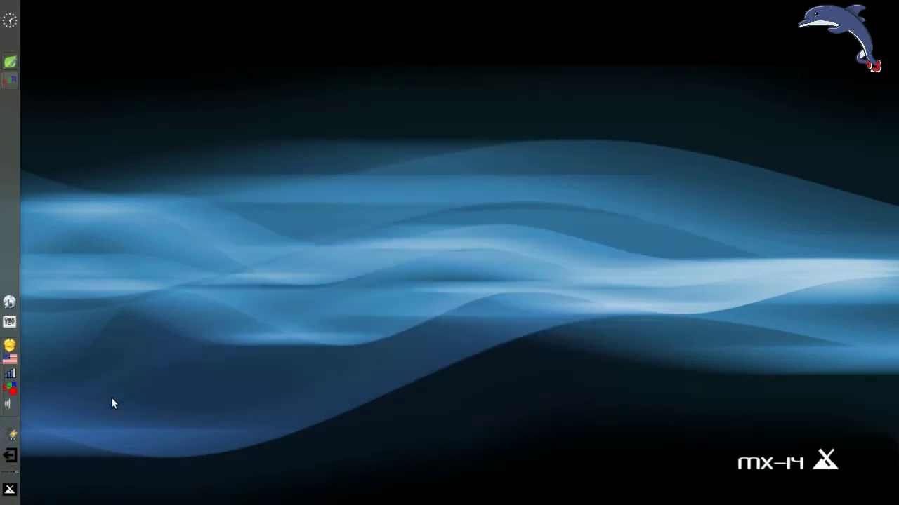
click(11, 438)
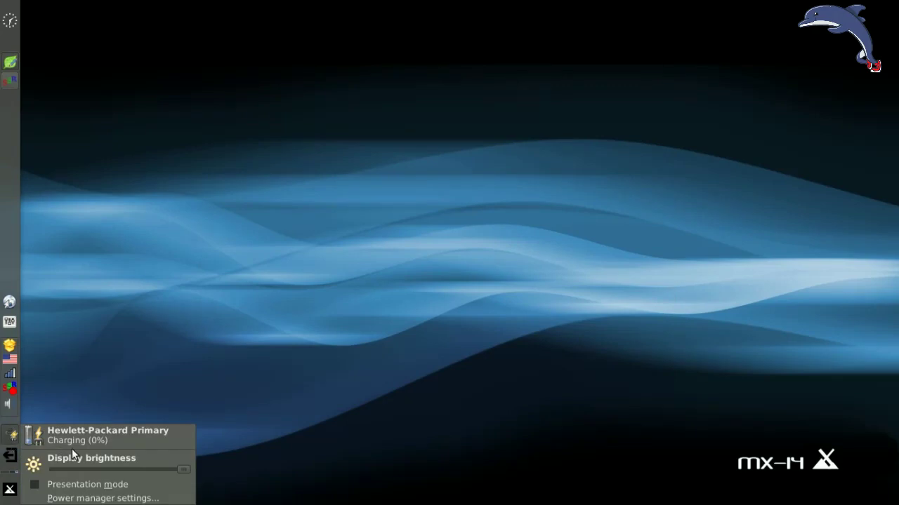
drag(188, 472, 137, 472)
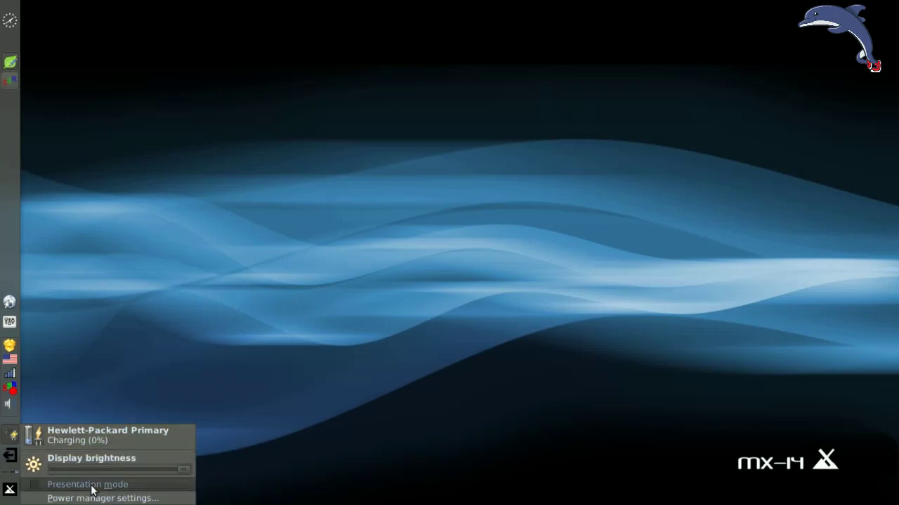
Browse the Power Manager settings tabs, view the Hewlett-Packard battery's details, then close
click(127, 500)
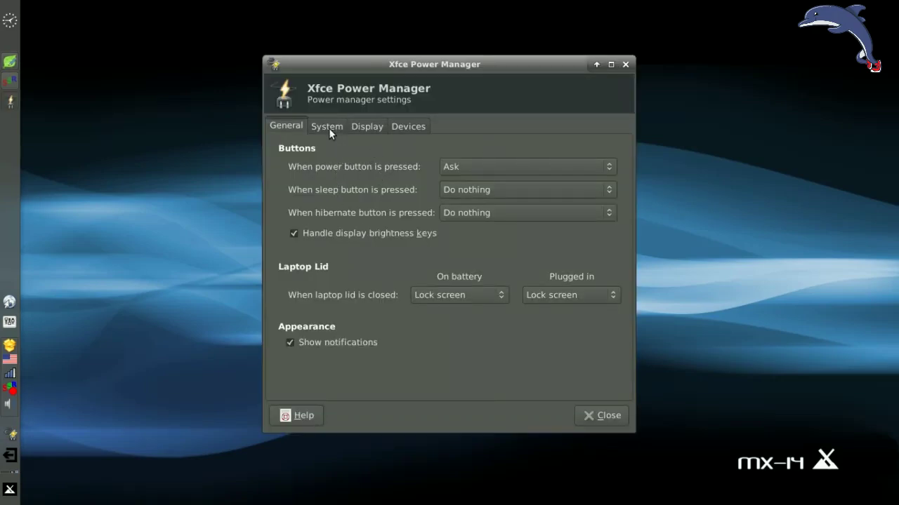
click(330, 127)
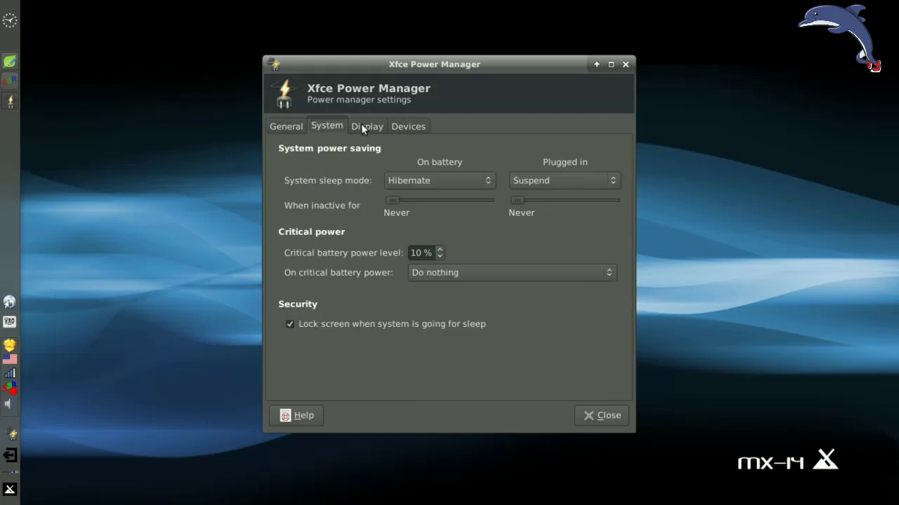
click(362, 127)
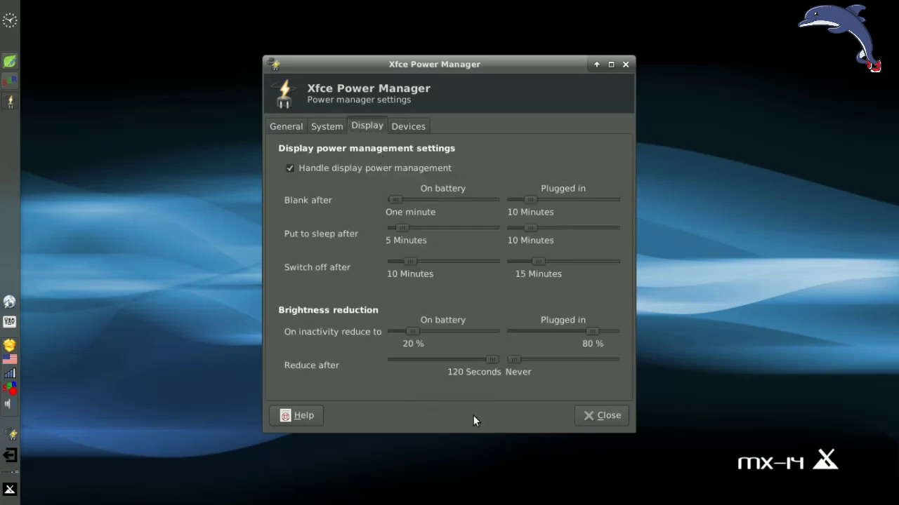
click(416, 126)
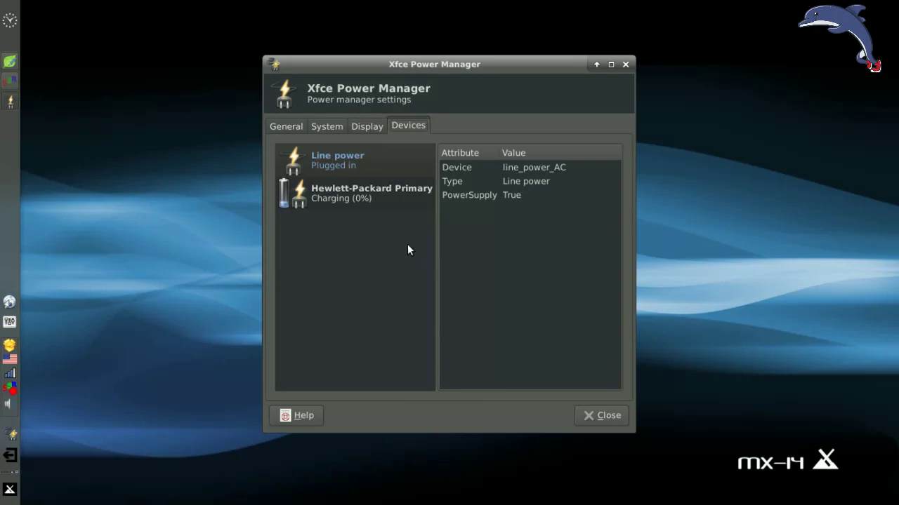
click(355, 197)
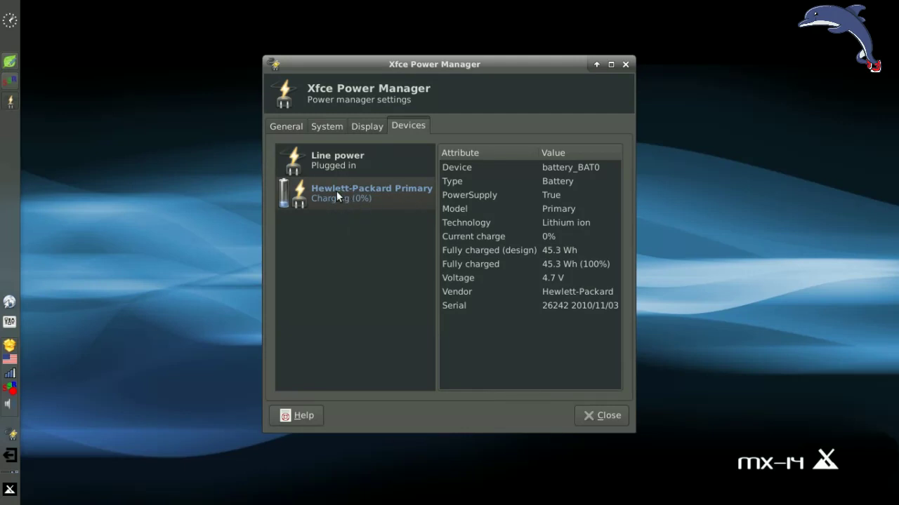
click(594, 415)
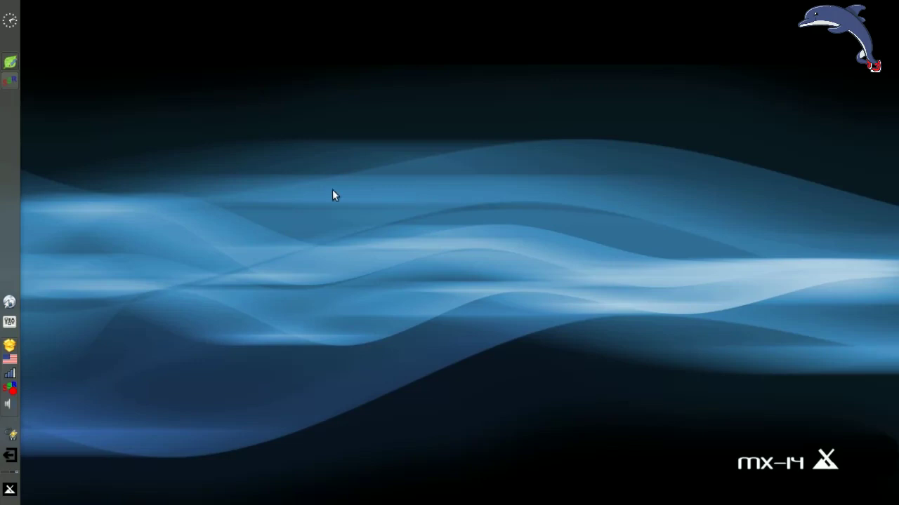
click(10, 489)
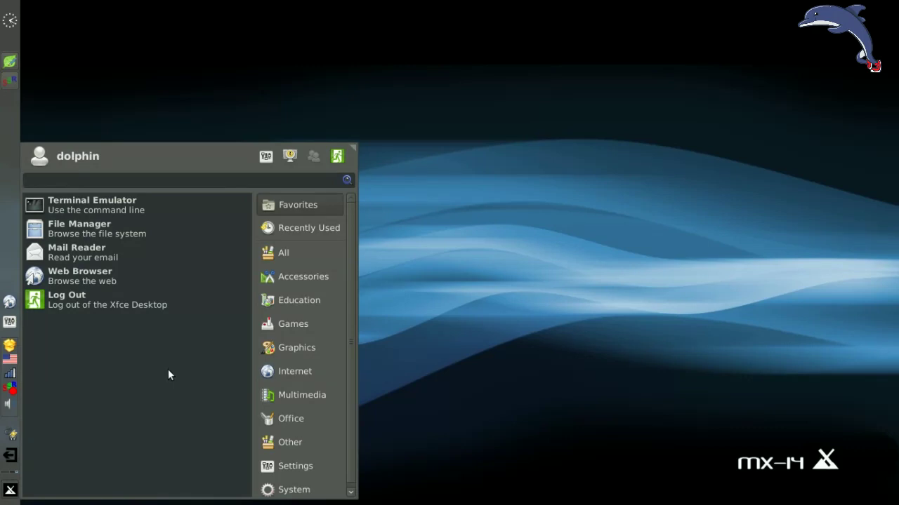
click(524, 354)
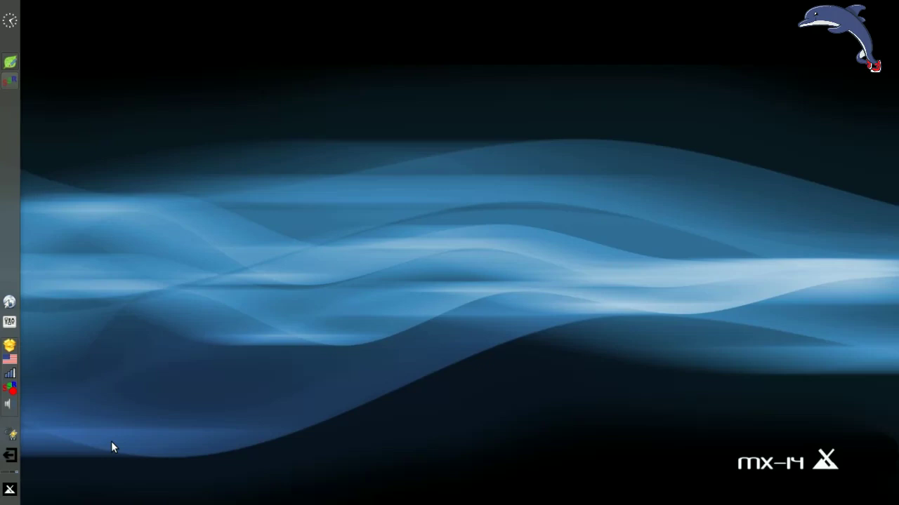
key(F4)
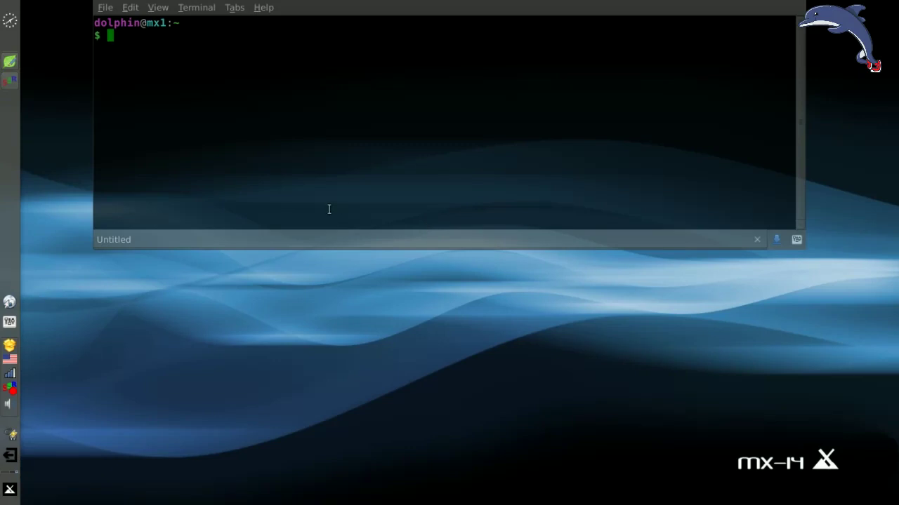
key(ctrl+shift+t)
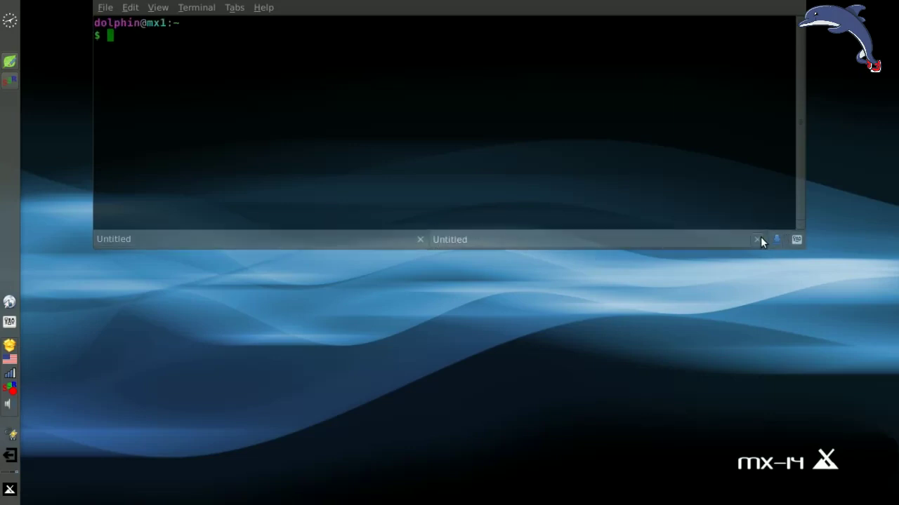
click(759, 240)
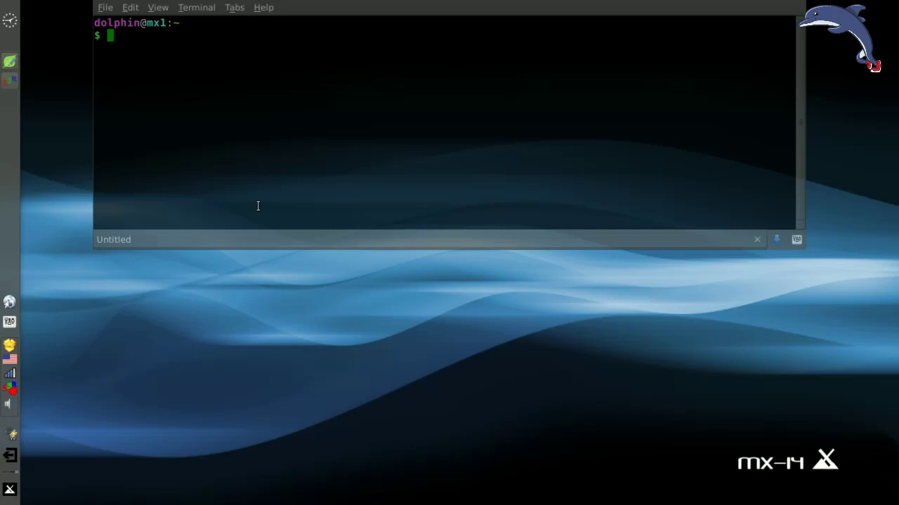
text(exit)
key(Return)
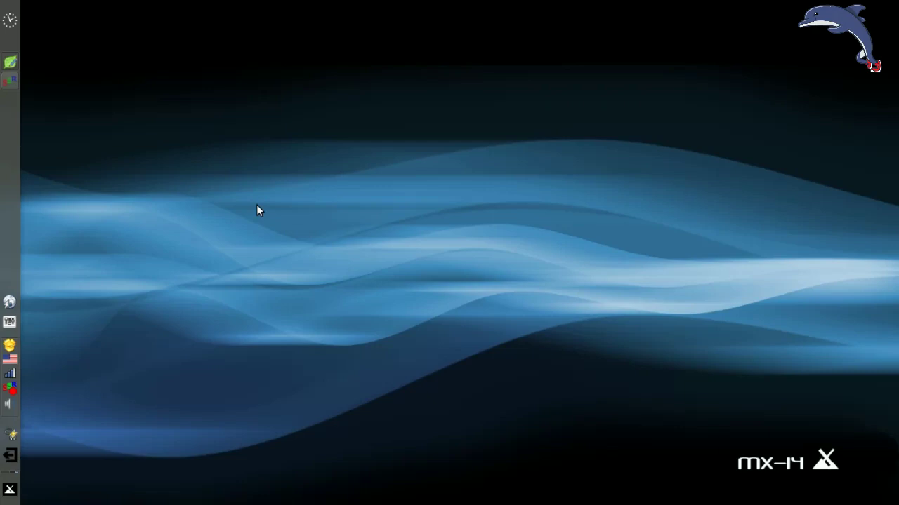
click(9, 492)
text(te)
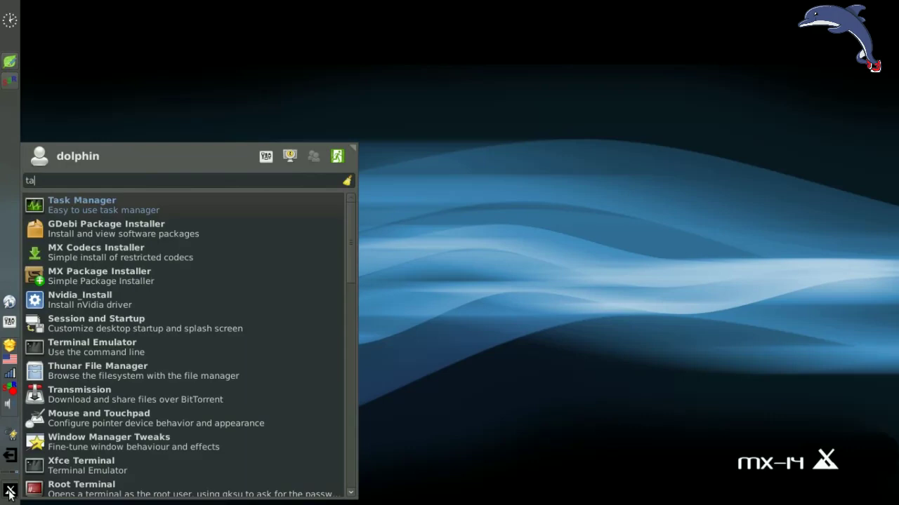
click(10, 493)
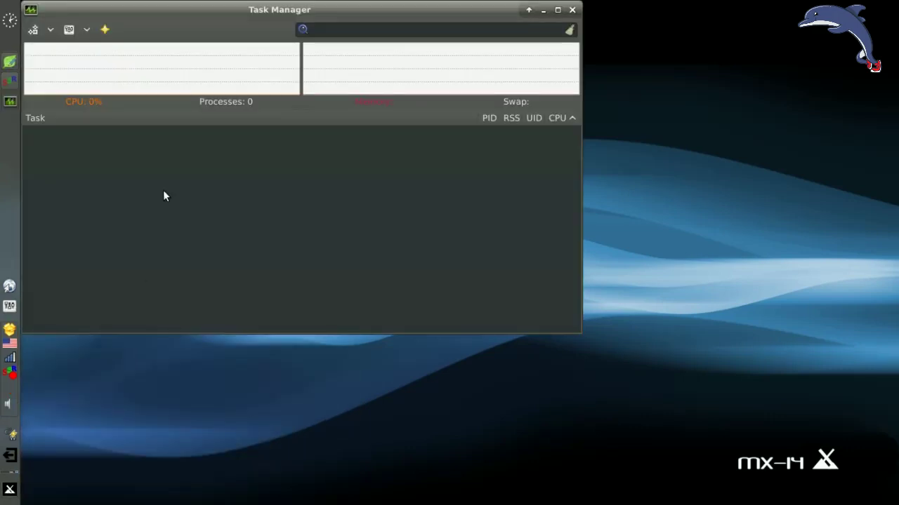
drag(253, 35, 365, 82)
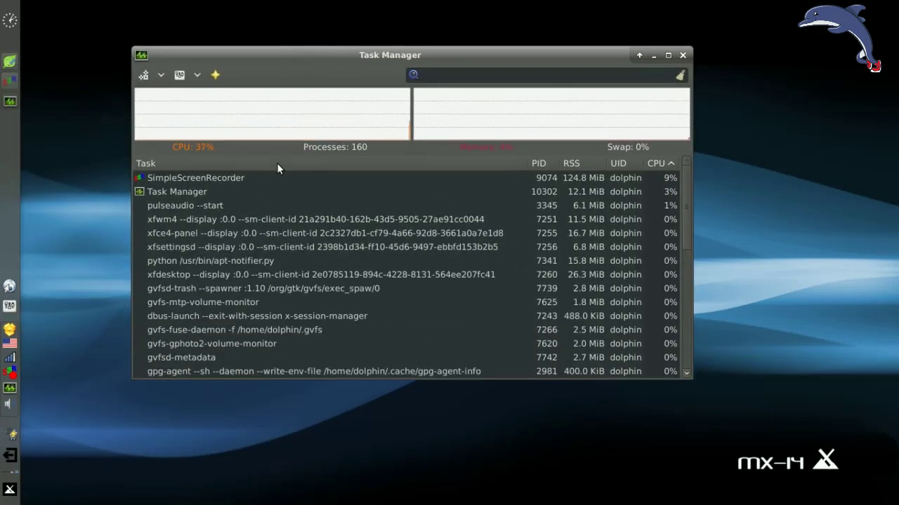
click(197, 75)
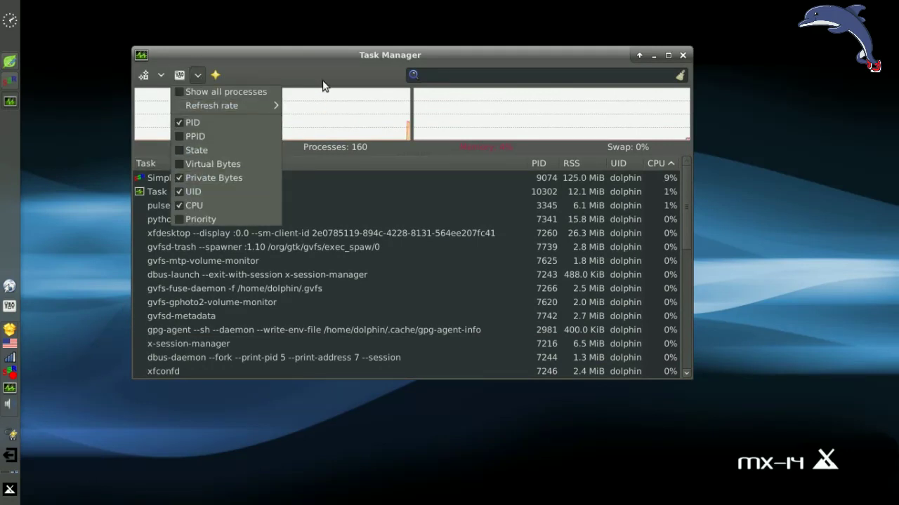
click(321, 63)
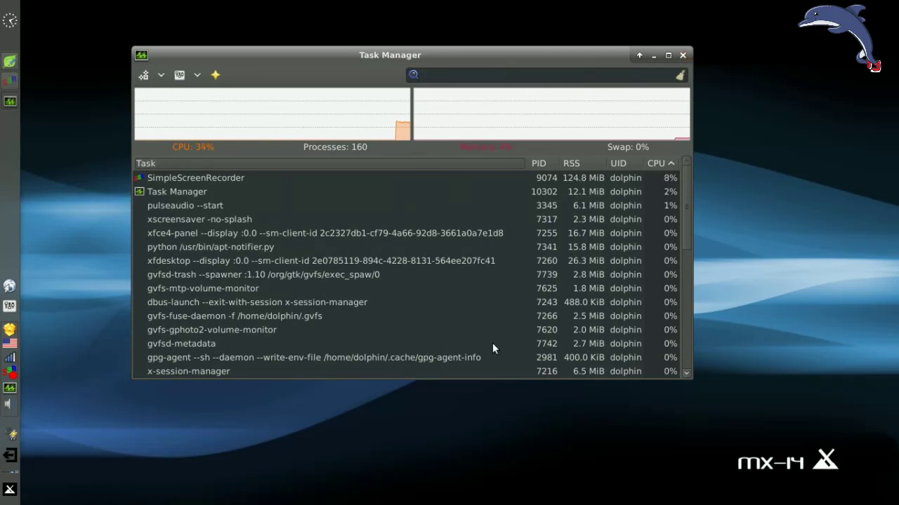
click(683, 55)
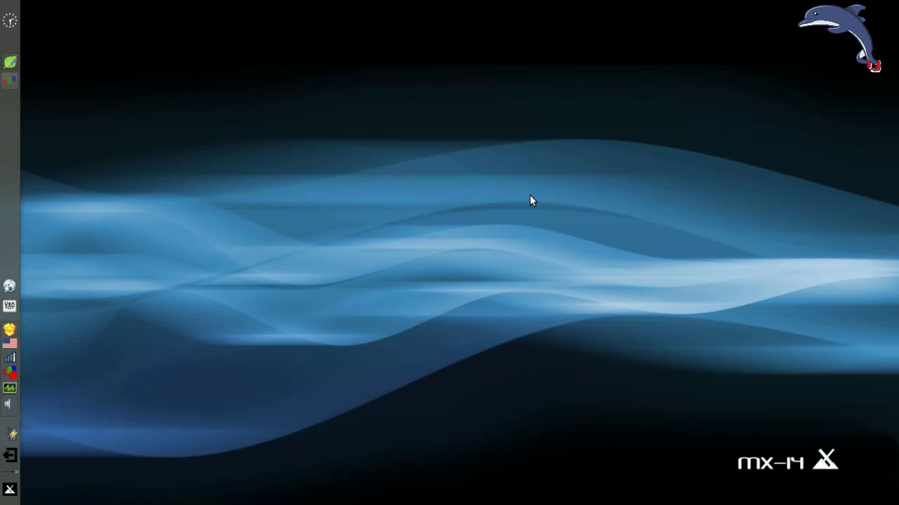
click(10, 489)
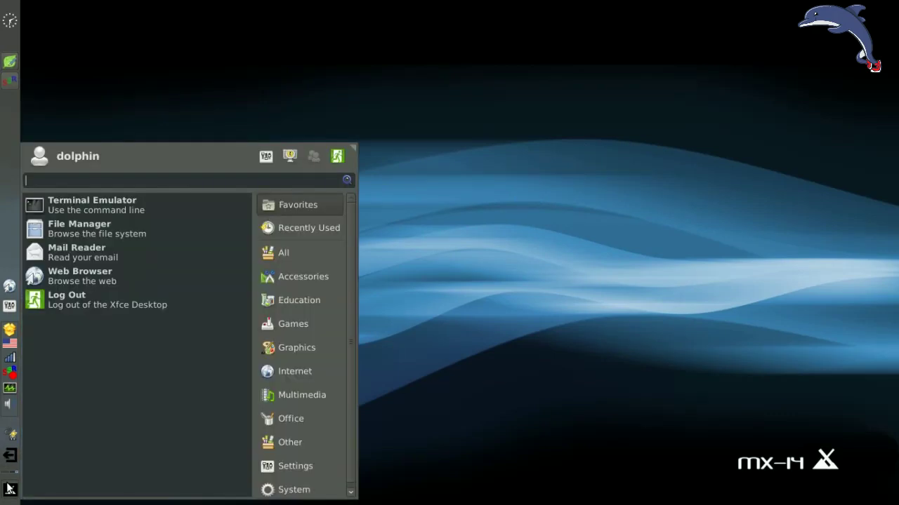
text(scree)
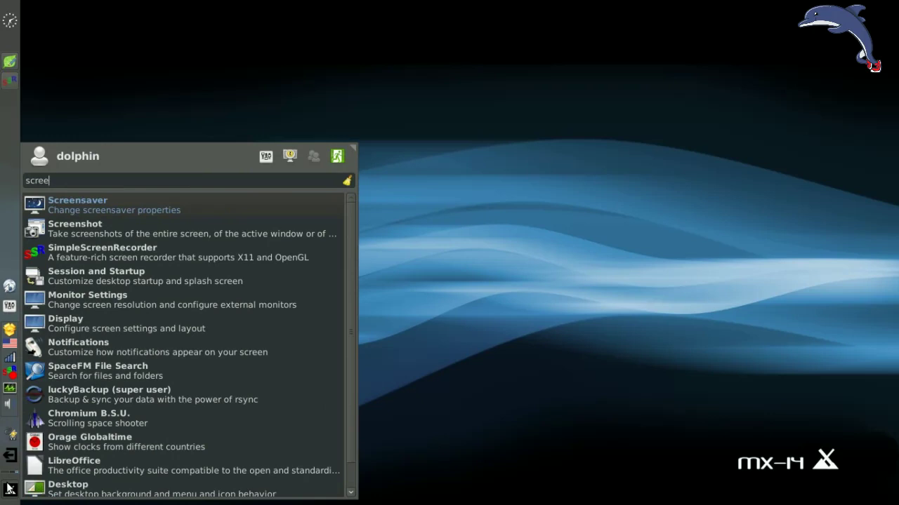
text(n)
key(Down)
key(Return)
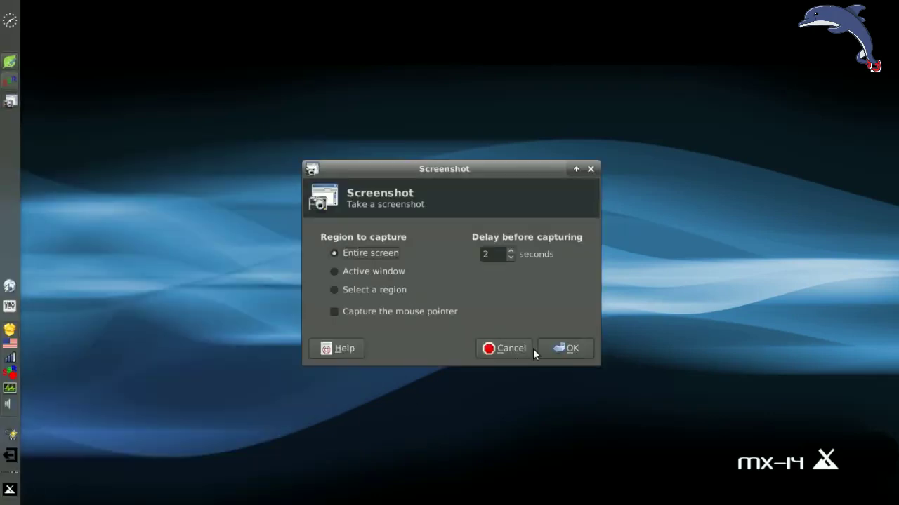
click(547, 349)
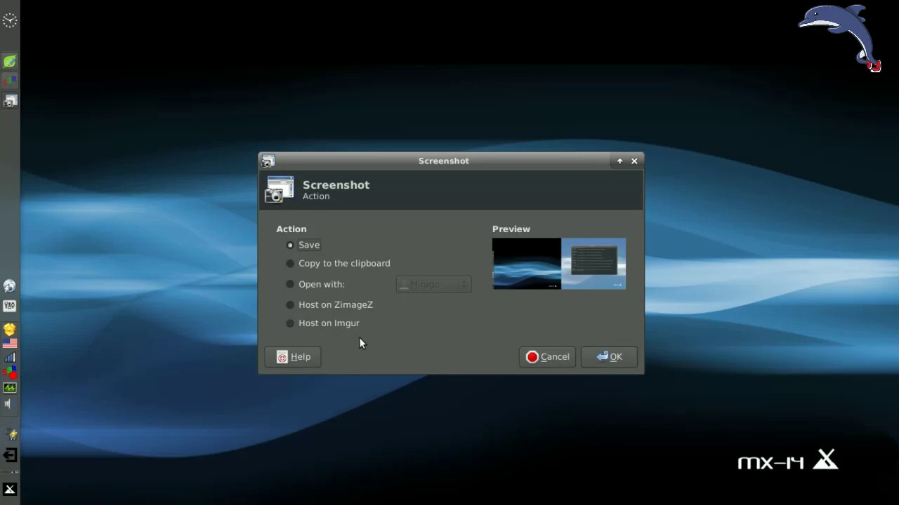
click(554, 357)
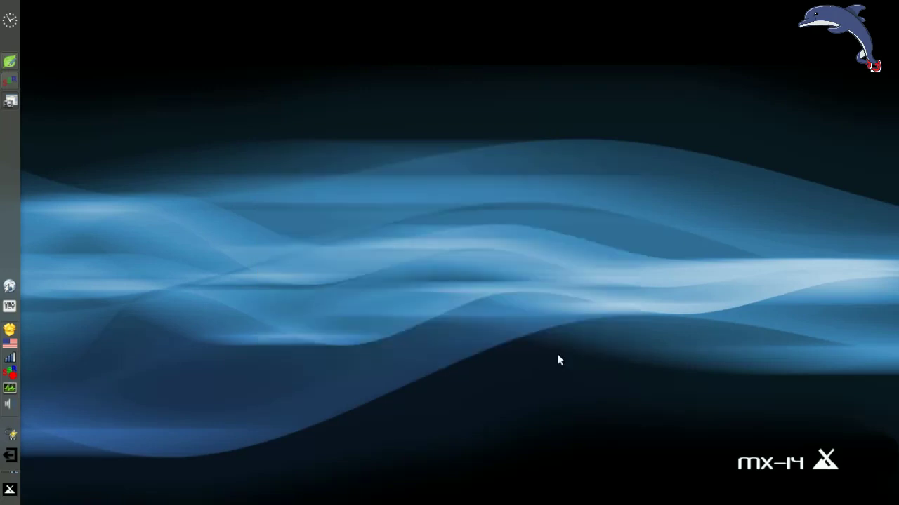